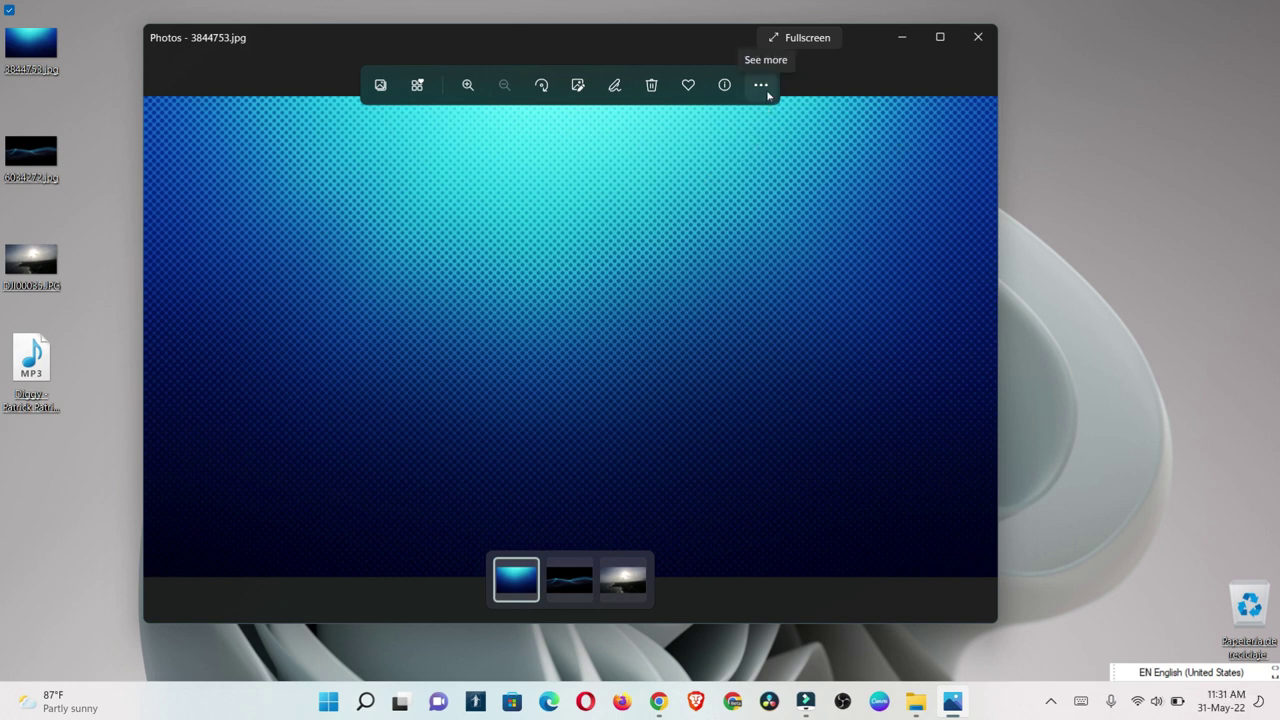
Create a video with music from the open blue picture and name it "youtube"
left_click(762, 88)
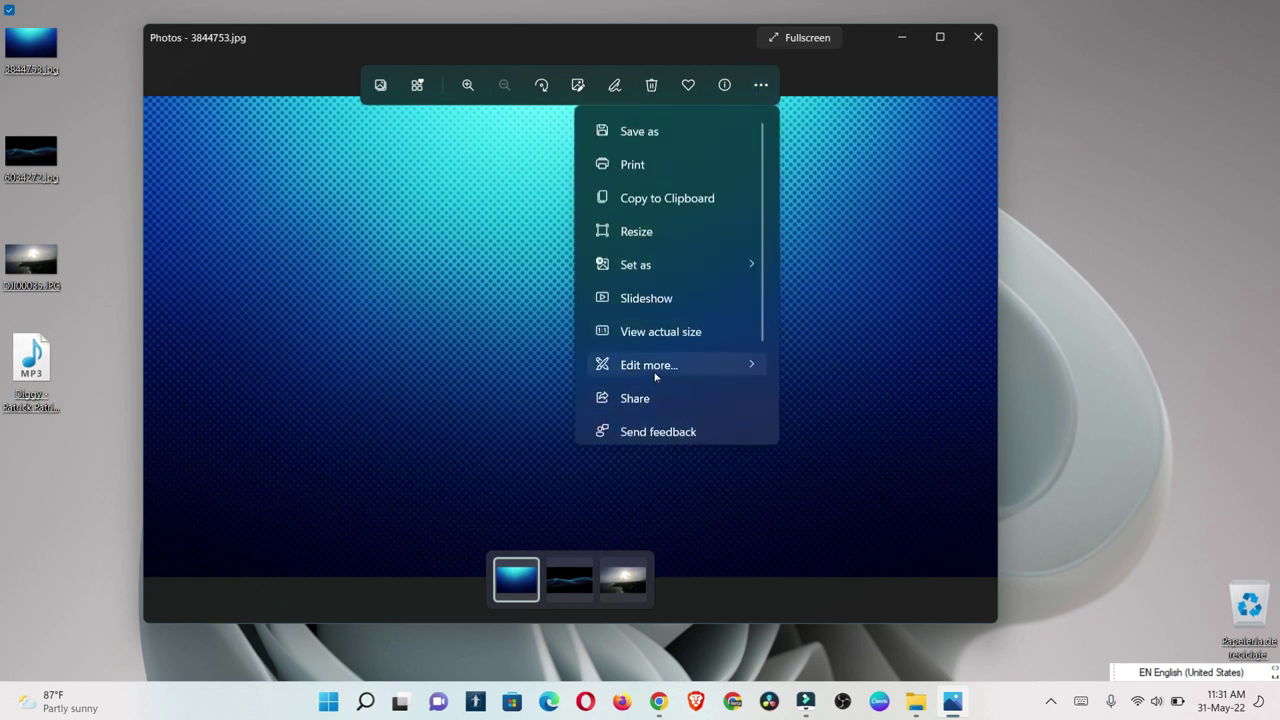
mouse_move(702, 370)
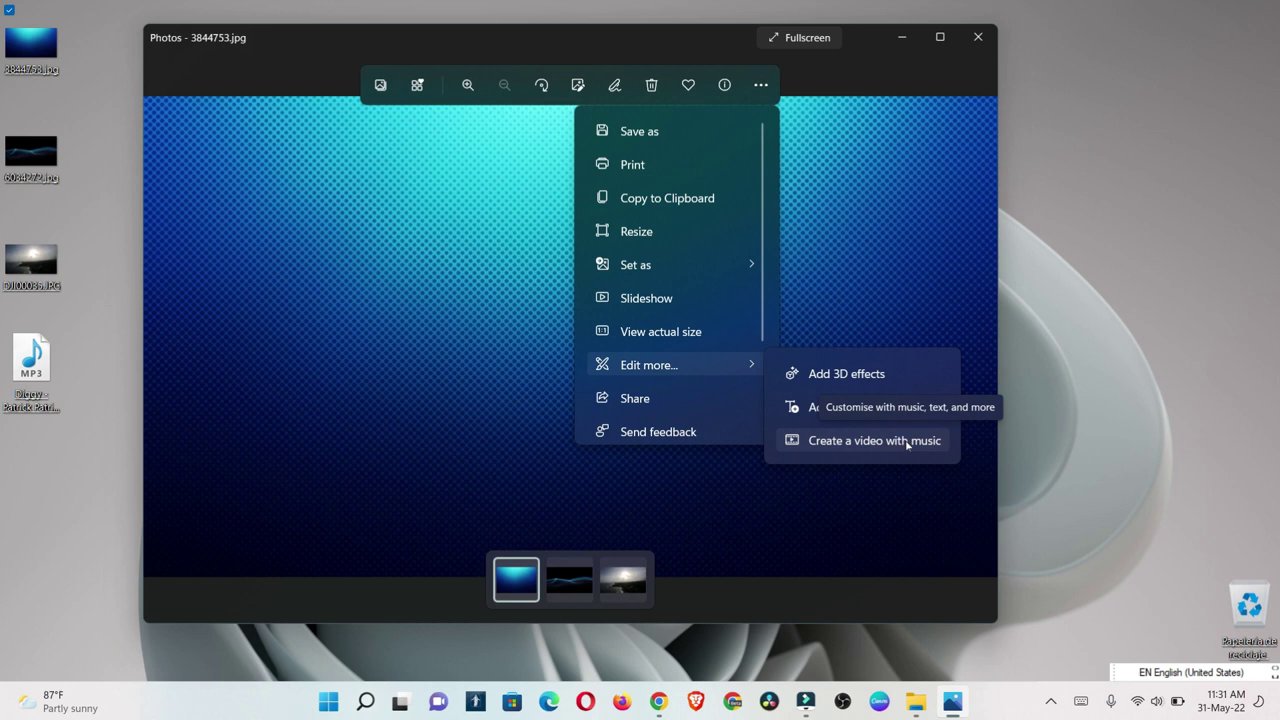
left_click(874, 440)
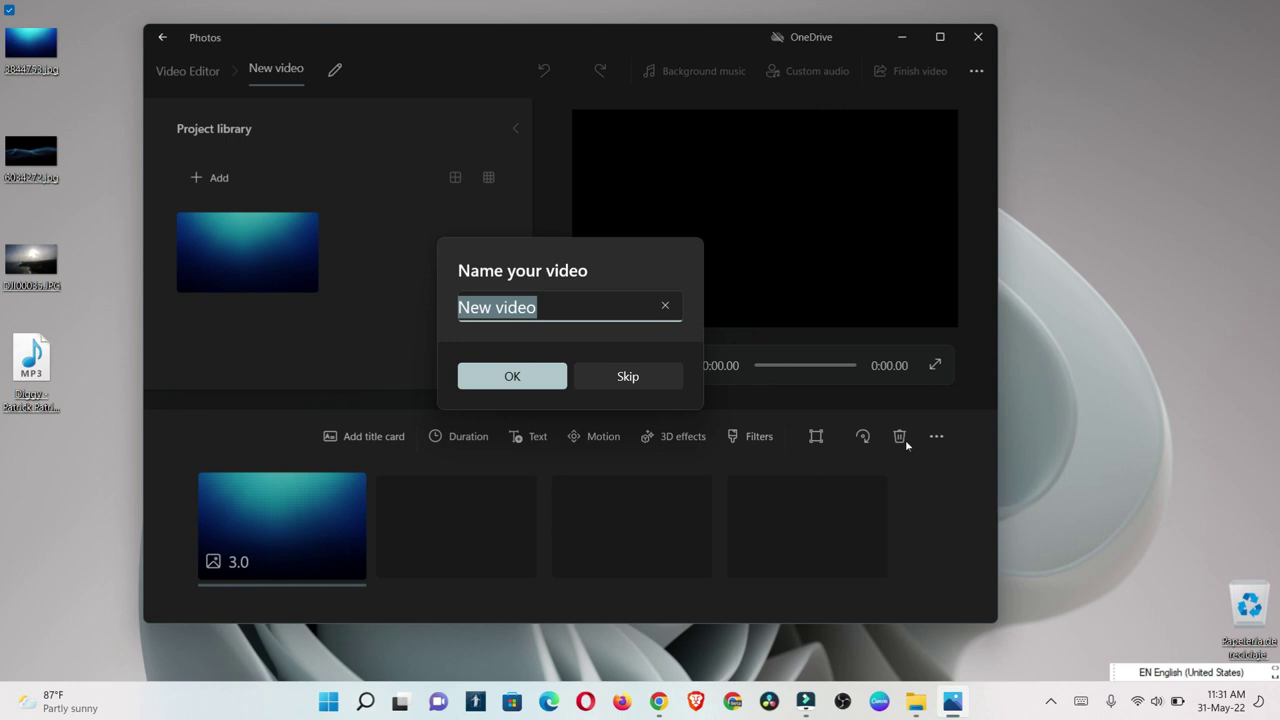
type("yo")
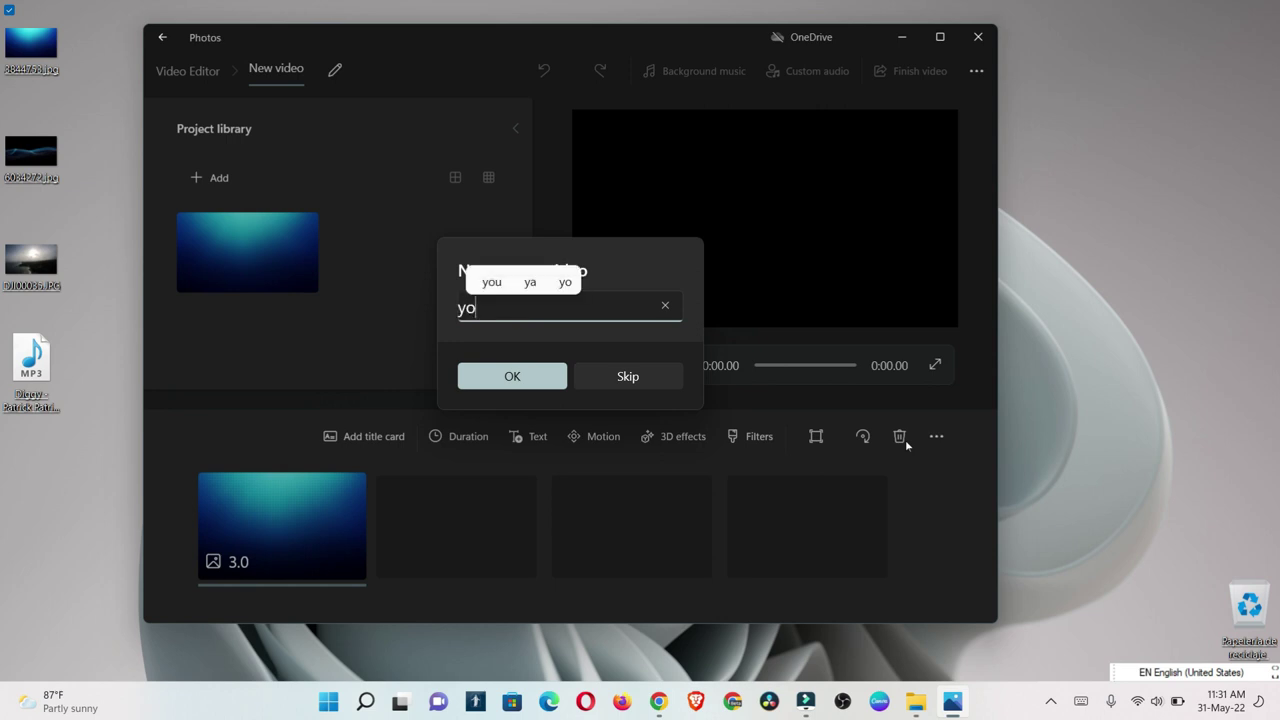
type("utube")
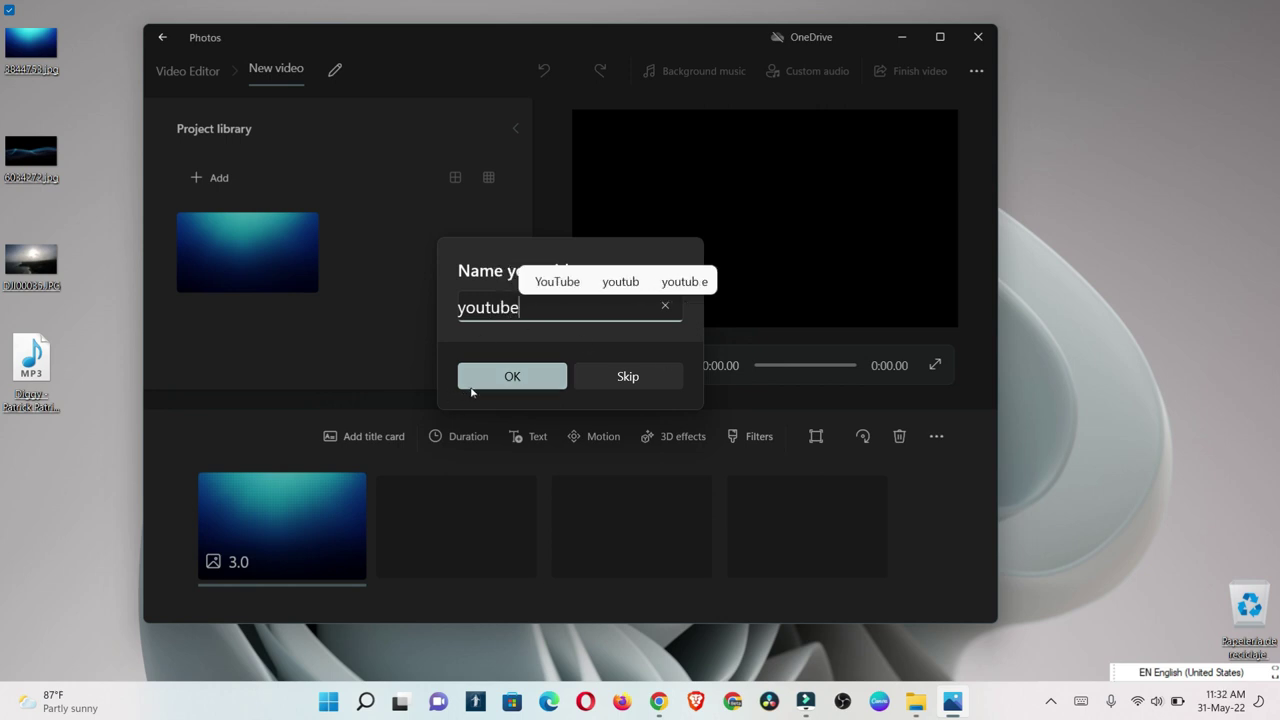
left_click(539, 386)
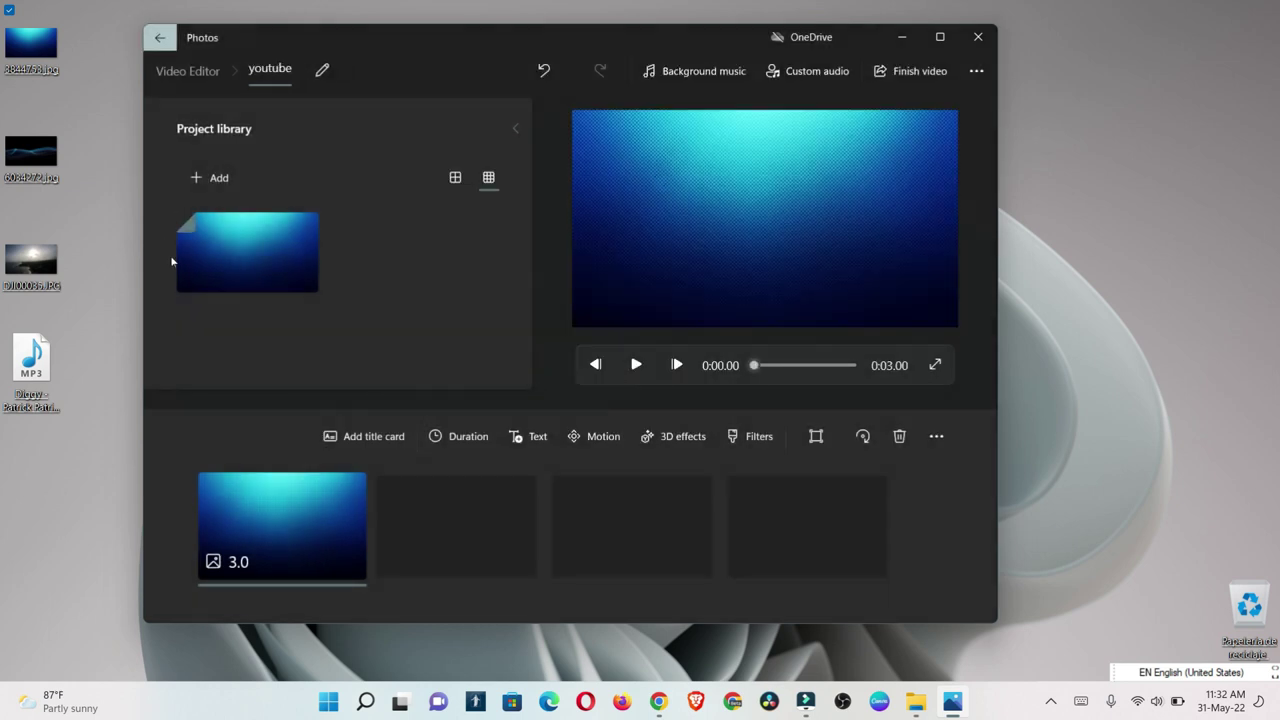
Add the blue wave image and the coastal sun photo from the PC's Desktop folder to the project library
left_click_drag(171, 262, 46, 170)
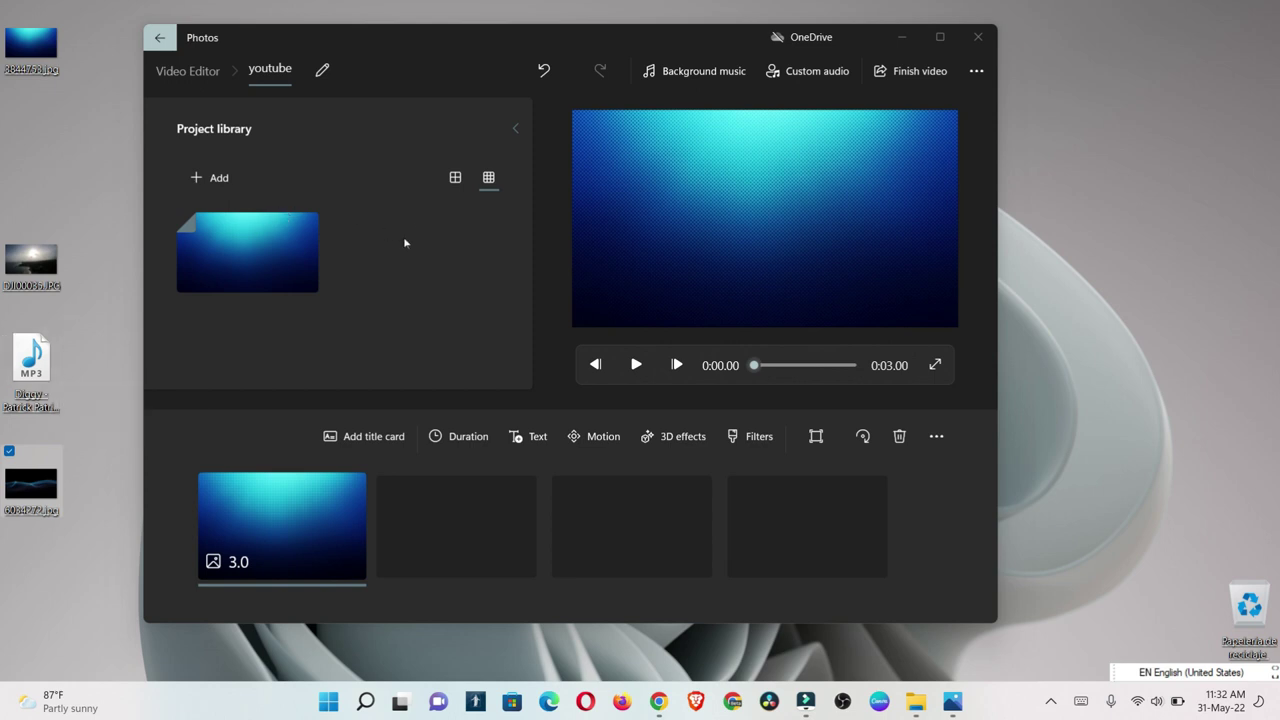
left_click(231, 187)
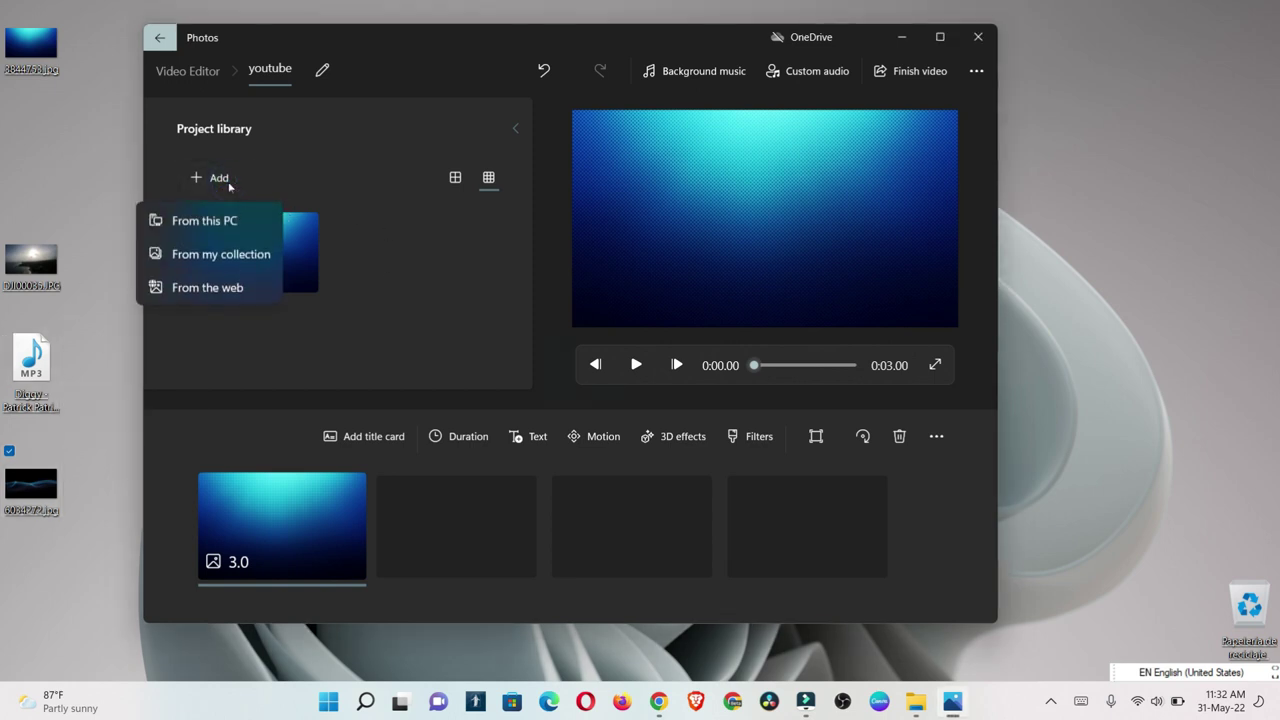
left_click(235, 234)
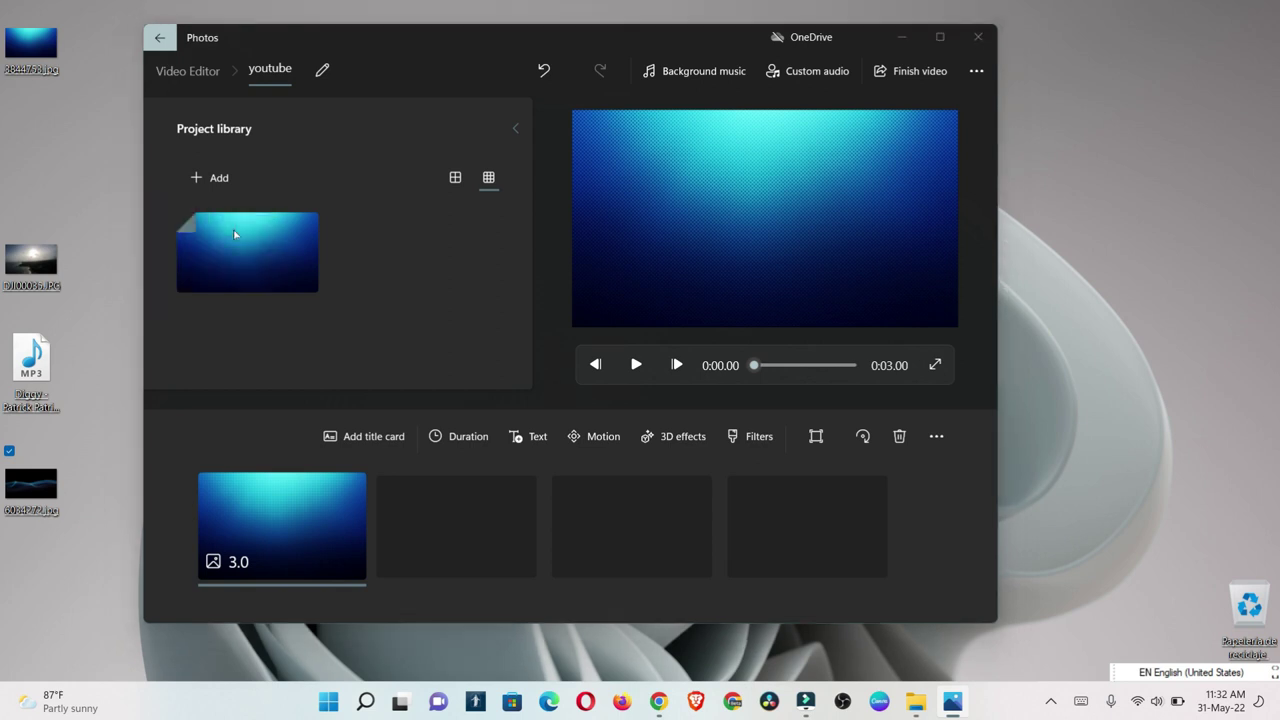
left_click(209, 178)
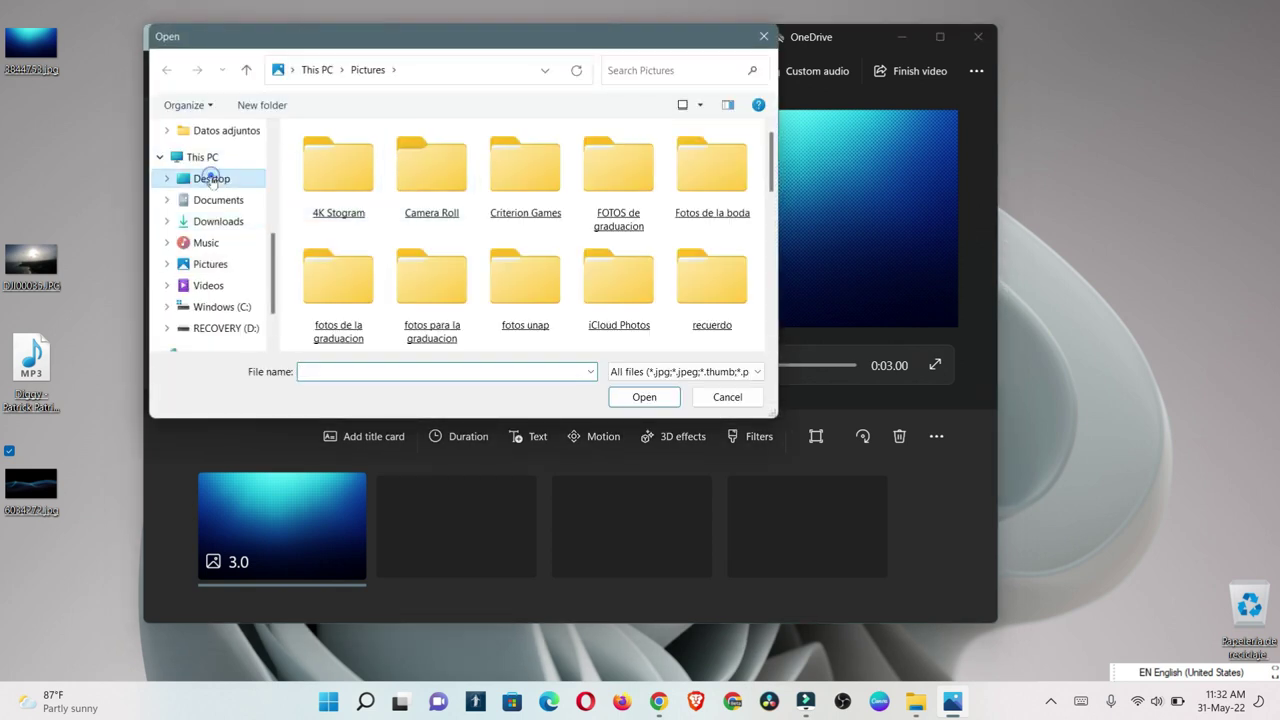
left_click_drag(536, 156, 407, 168)
left_click(645, 397)
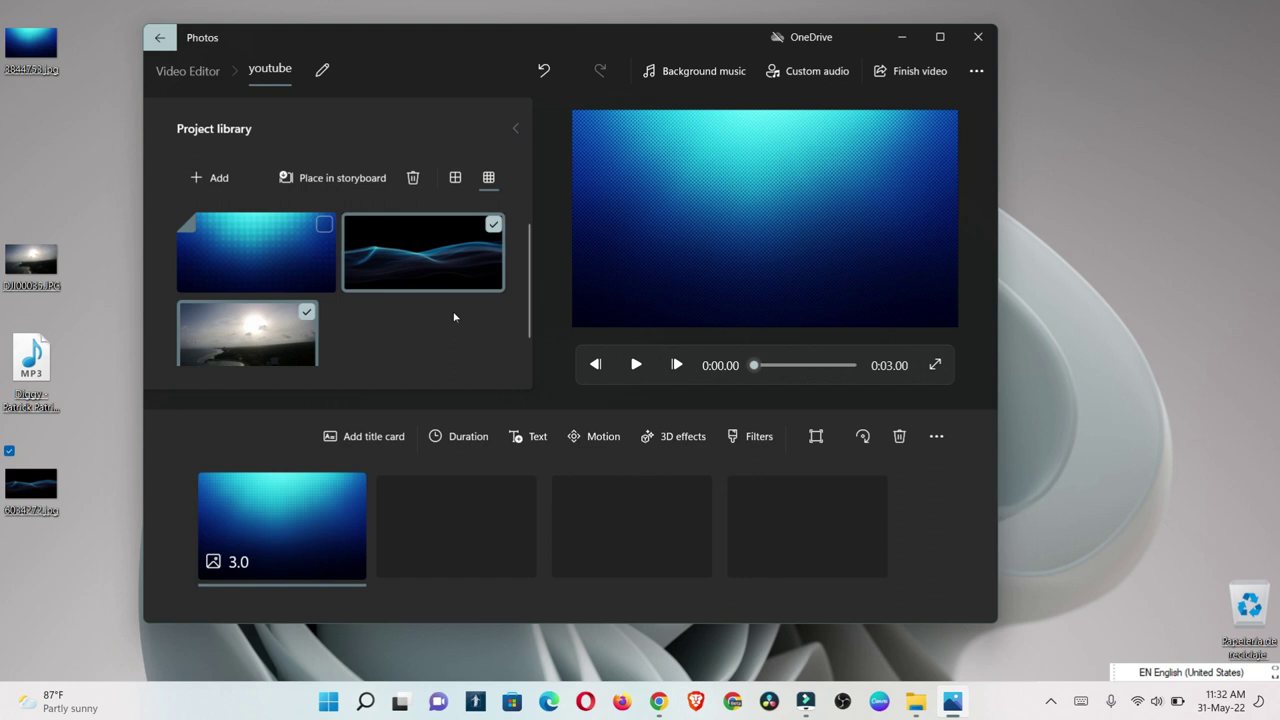
left_click(454, 317)
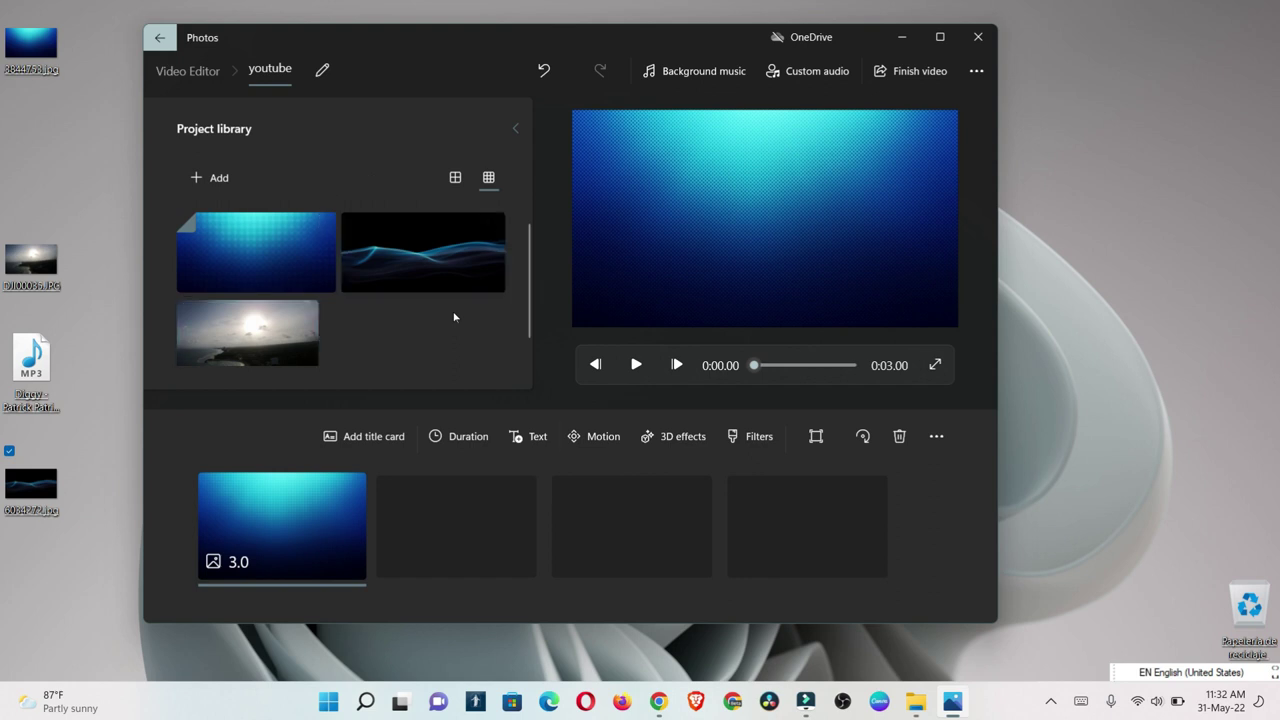
Place the blue wave image second and the coastal sun photo third in the storyboard
left_click_drag(371, 263, 470, 522)
left_click_drag(300, 350, 664, 527)
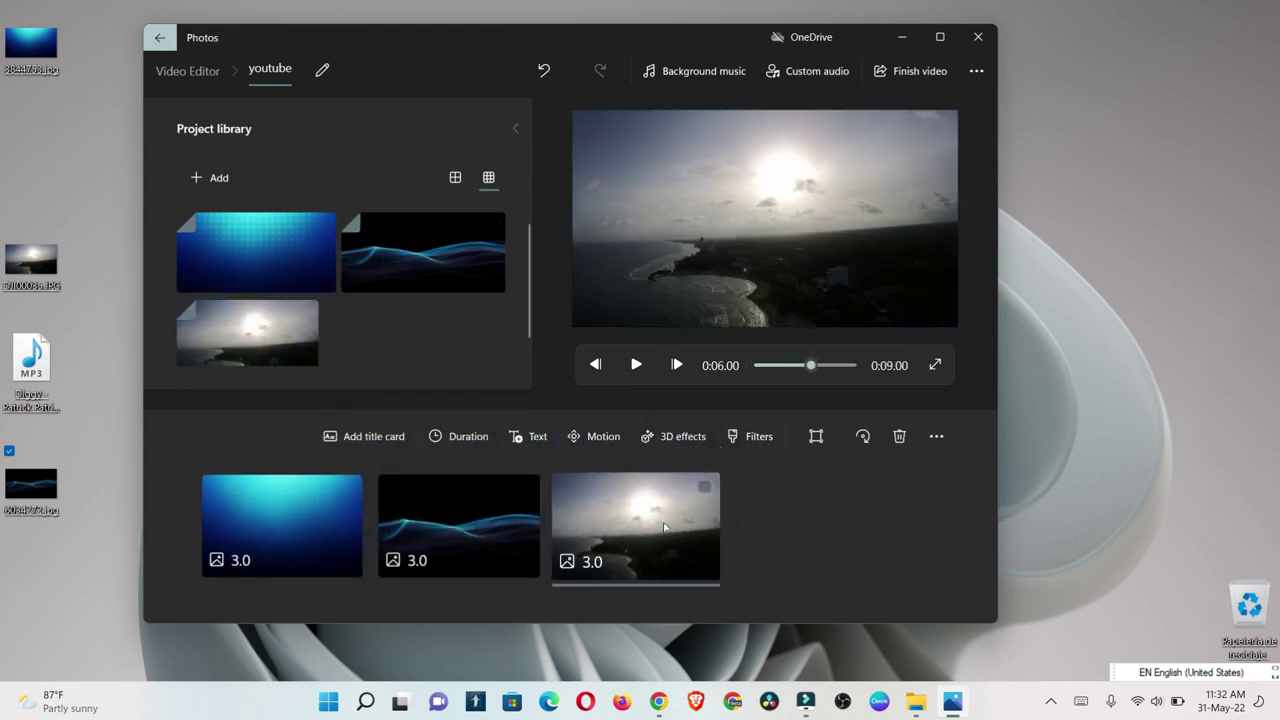
left_click_drag(492, 36, 541, 43)
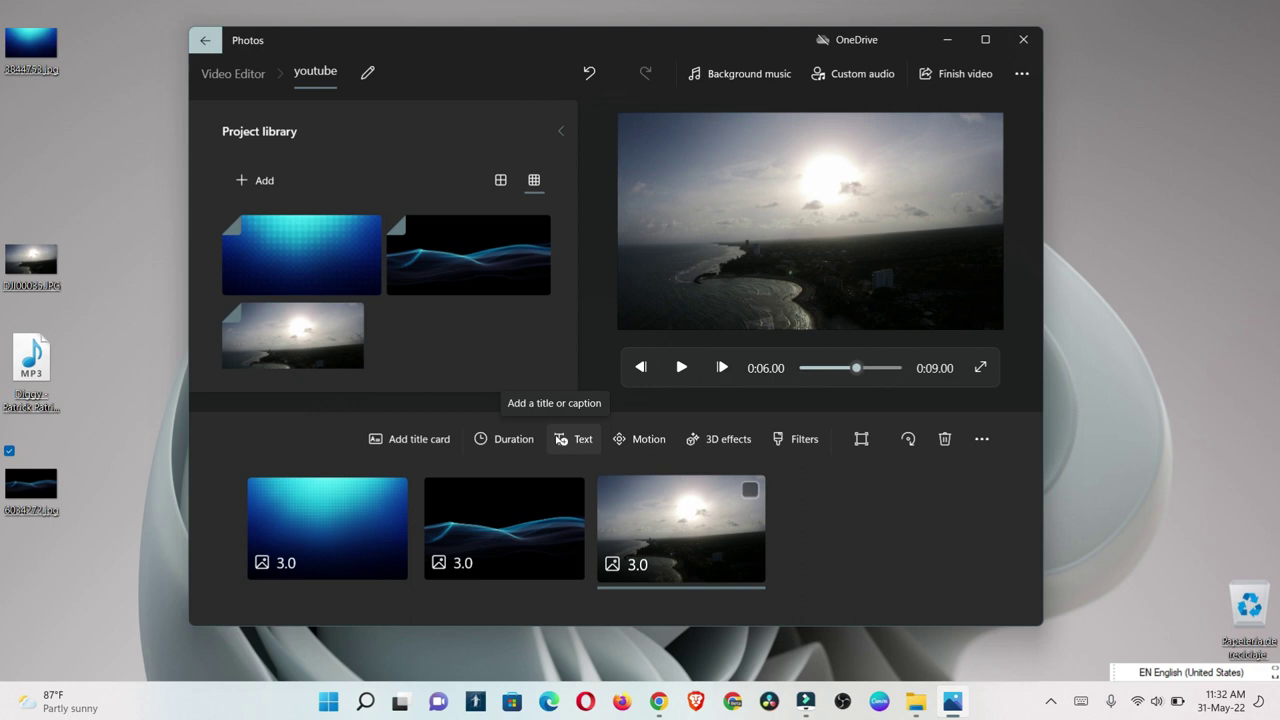
Add the text "youtube" to the first storyboard clip using the Joy animated text style
left_click(374, 512)
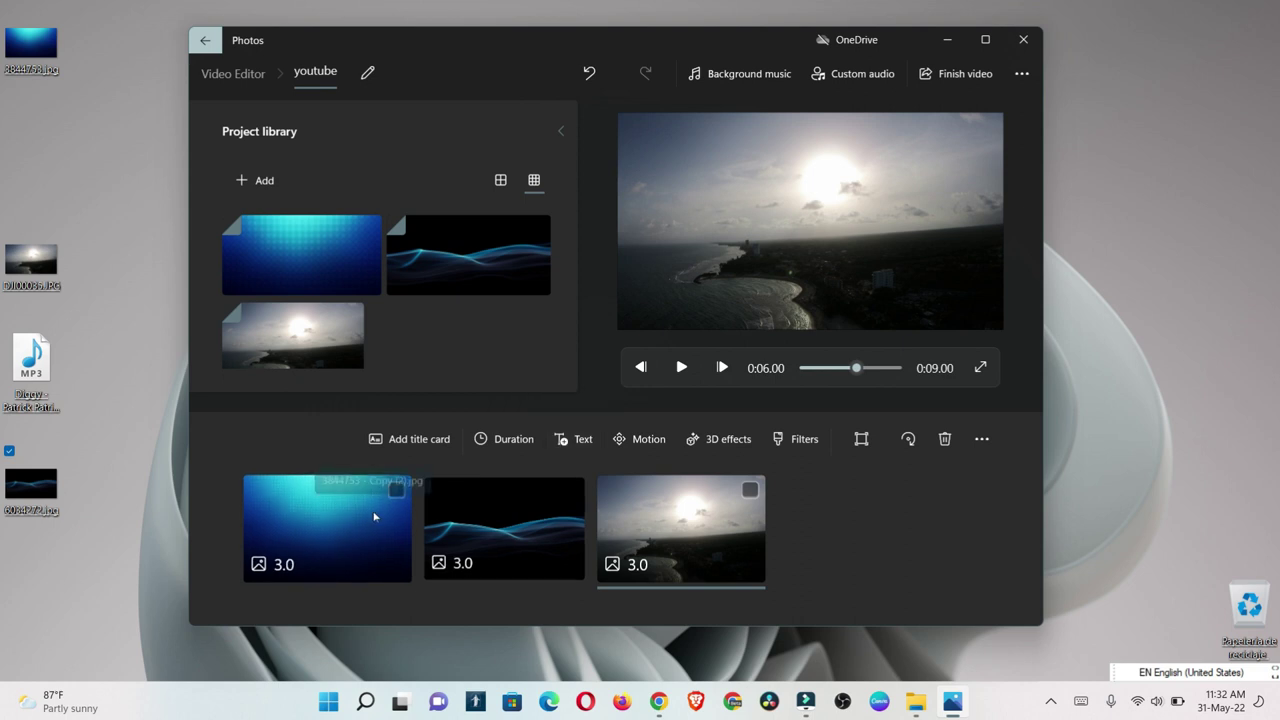
left_click(573, 440)
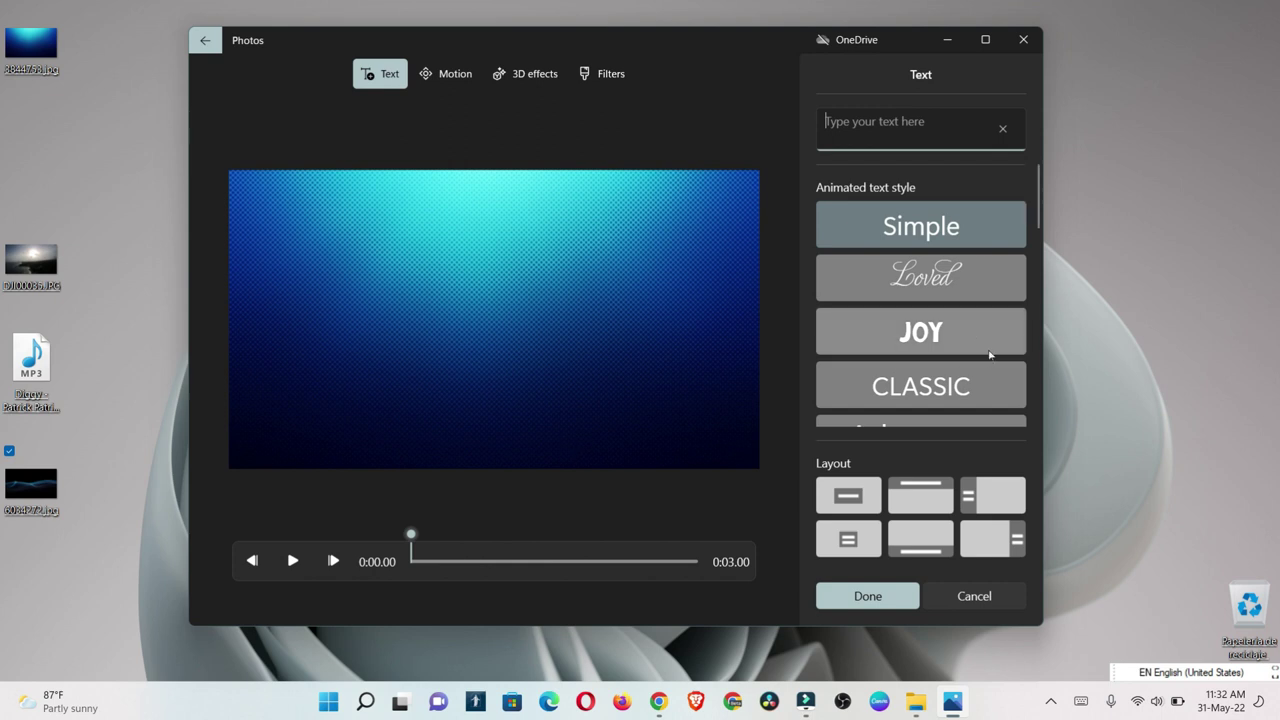
left_click(960, 328)
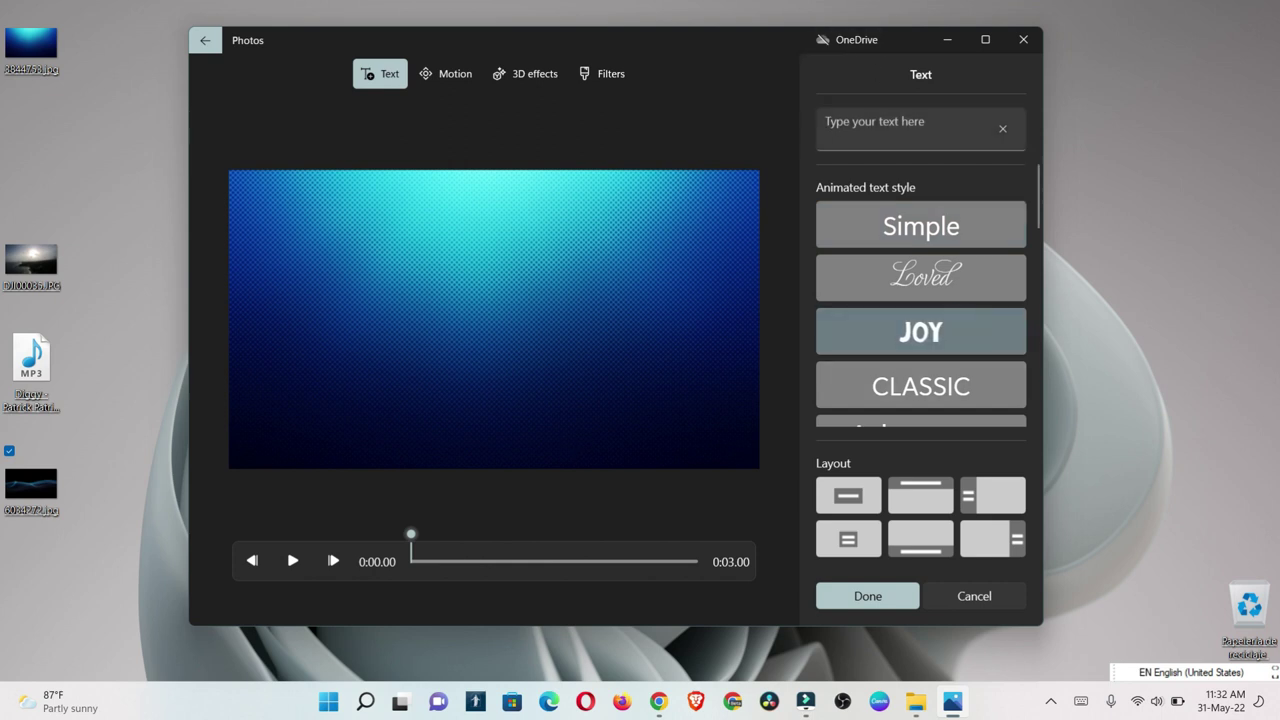
left_click(877, 146)
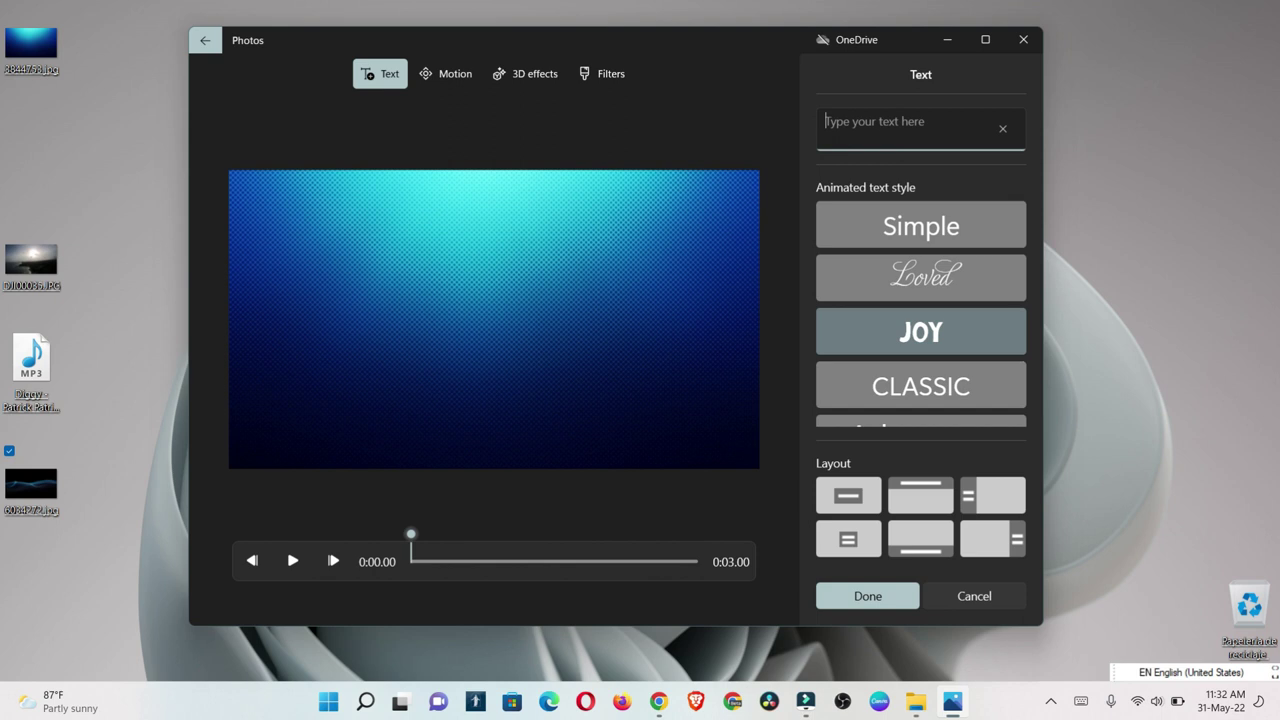
type("you")
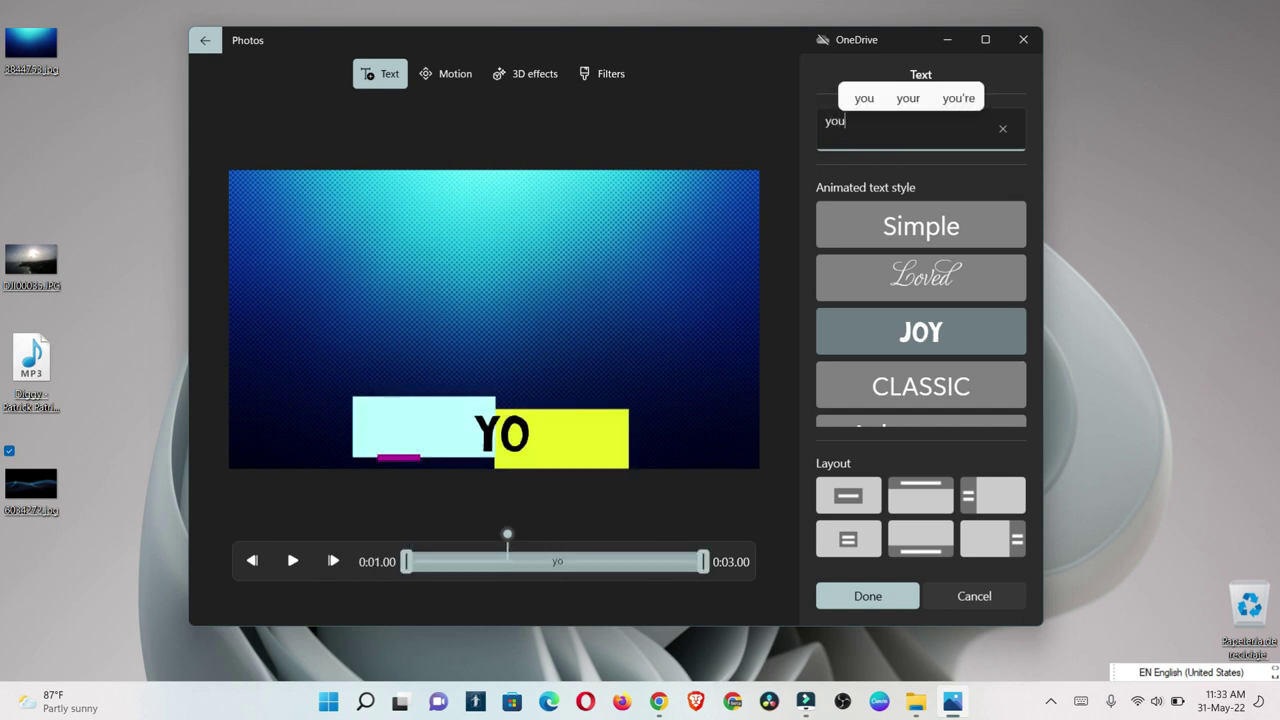
type("tube")
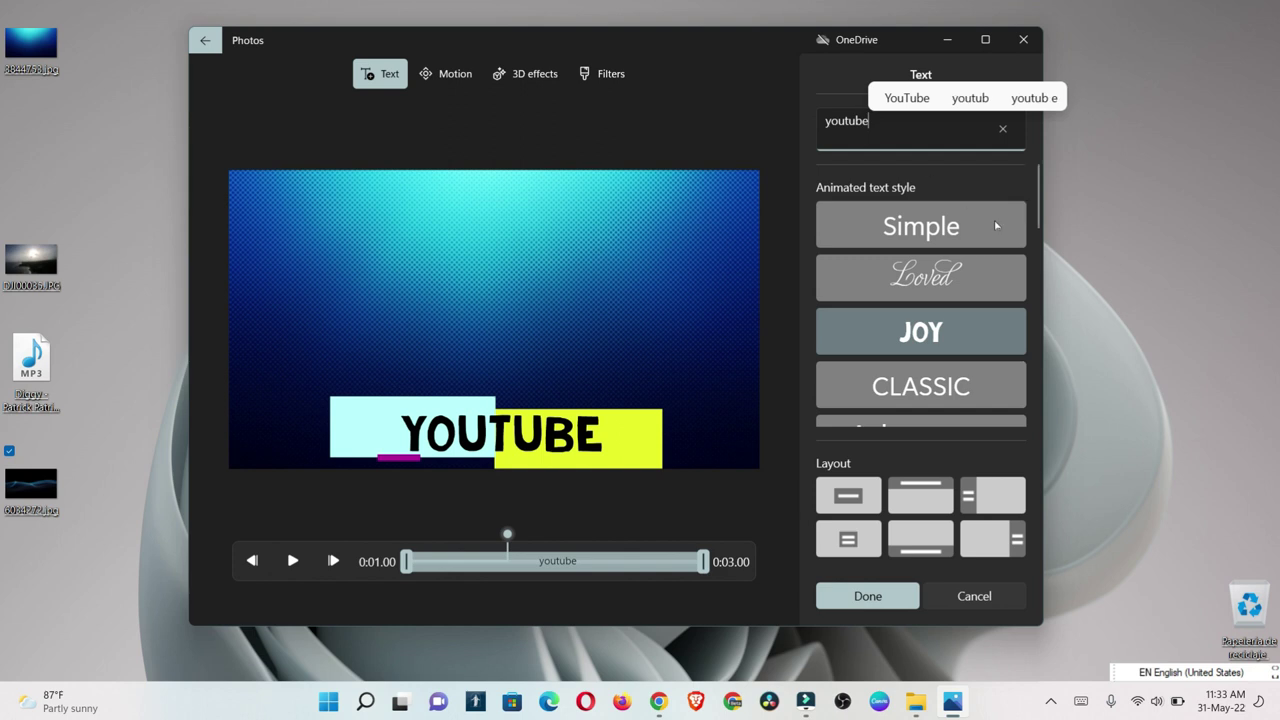
left_click(866, 596)
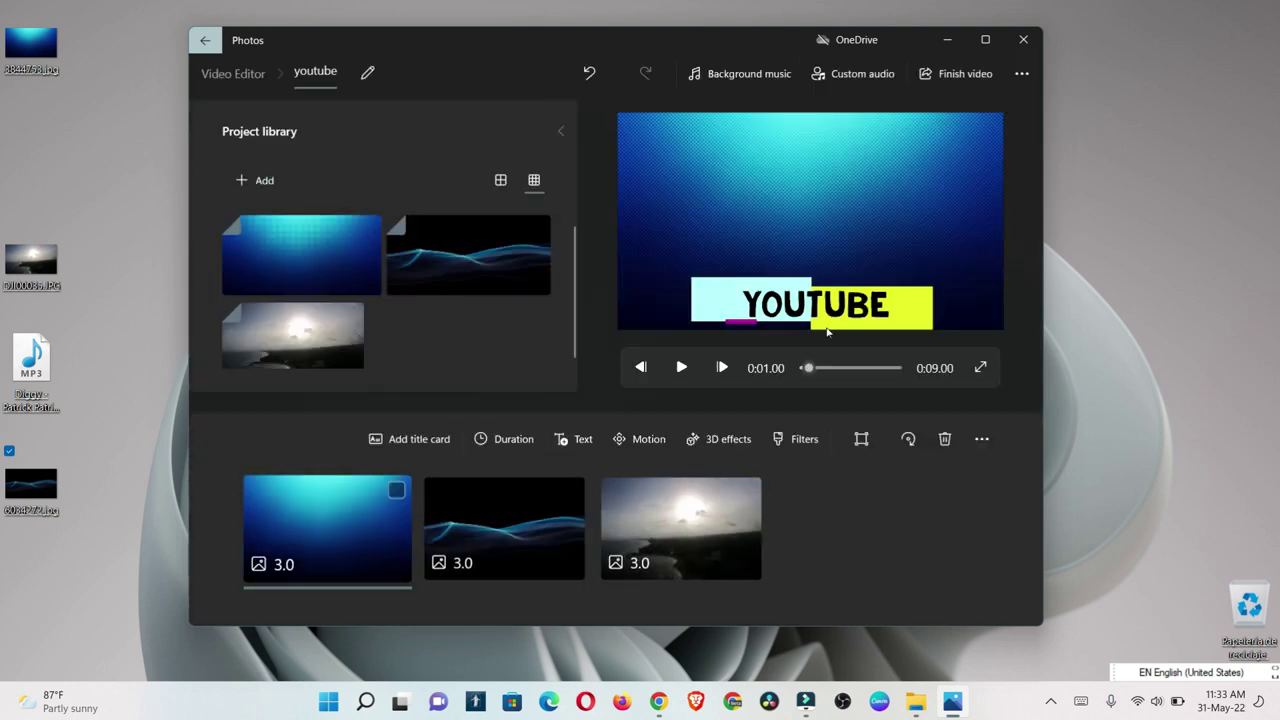
Apply the Zoom out center motion to the blue wave clip in the storyboard
left_click(503, 547)
left_click(640, 524)
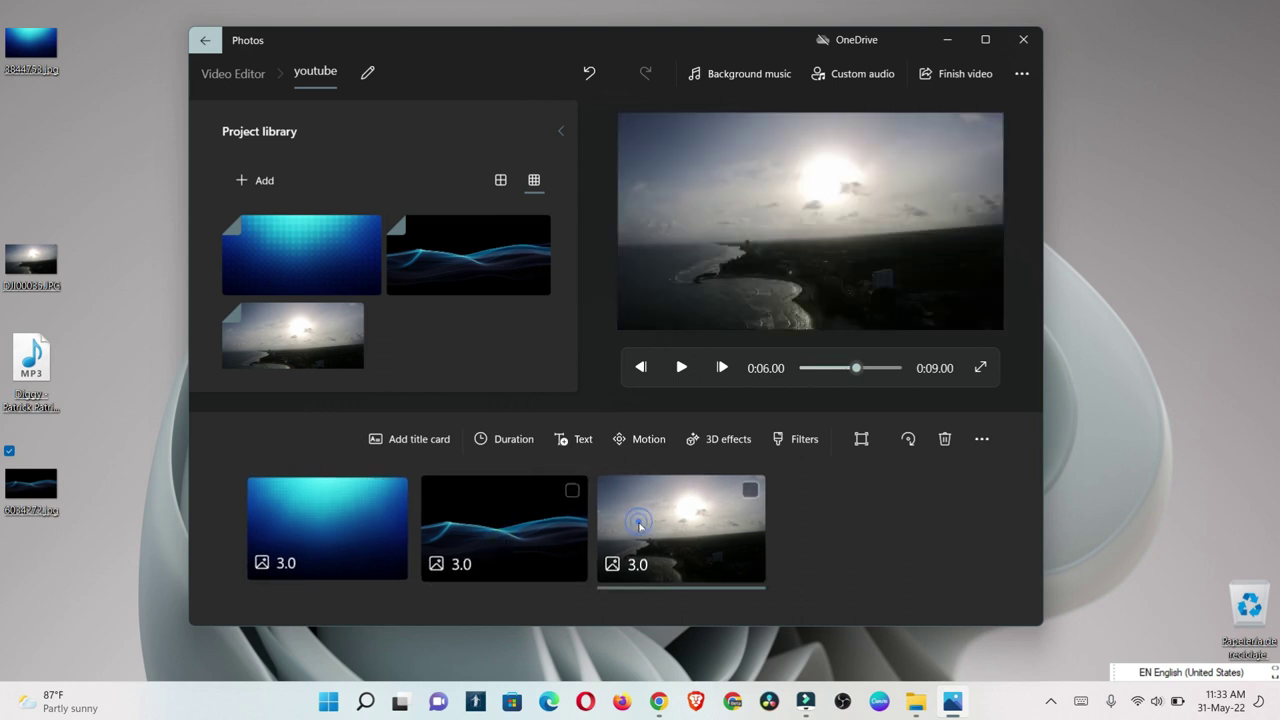
left_click(469, 531)
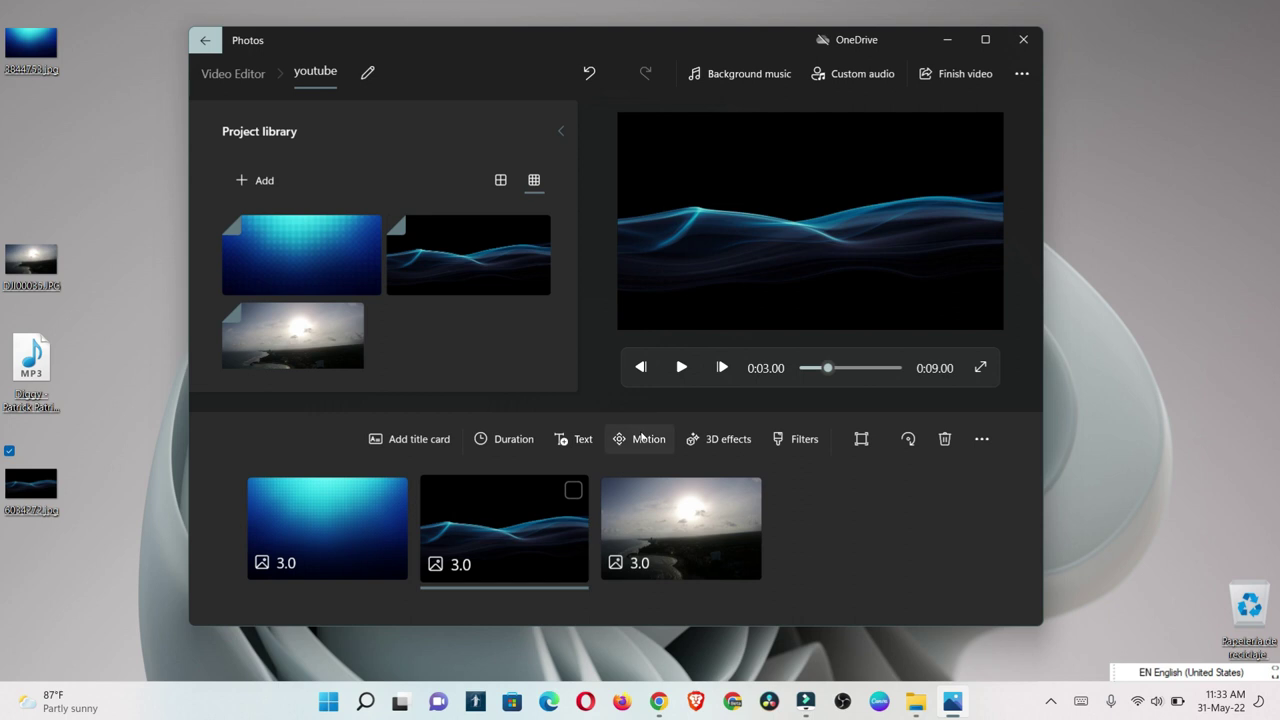
left_click(643, 436)
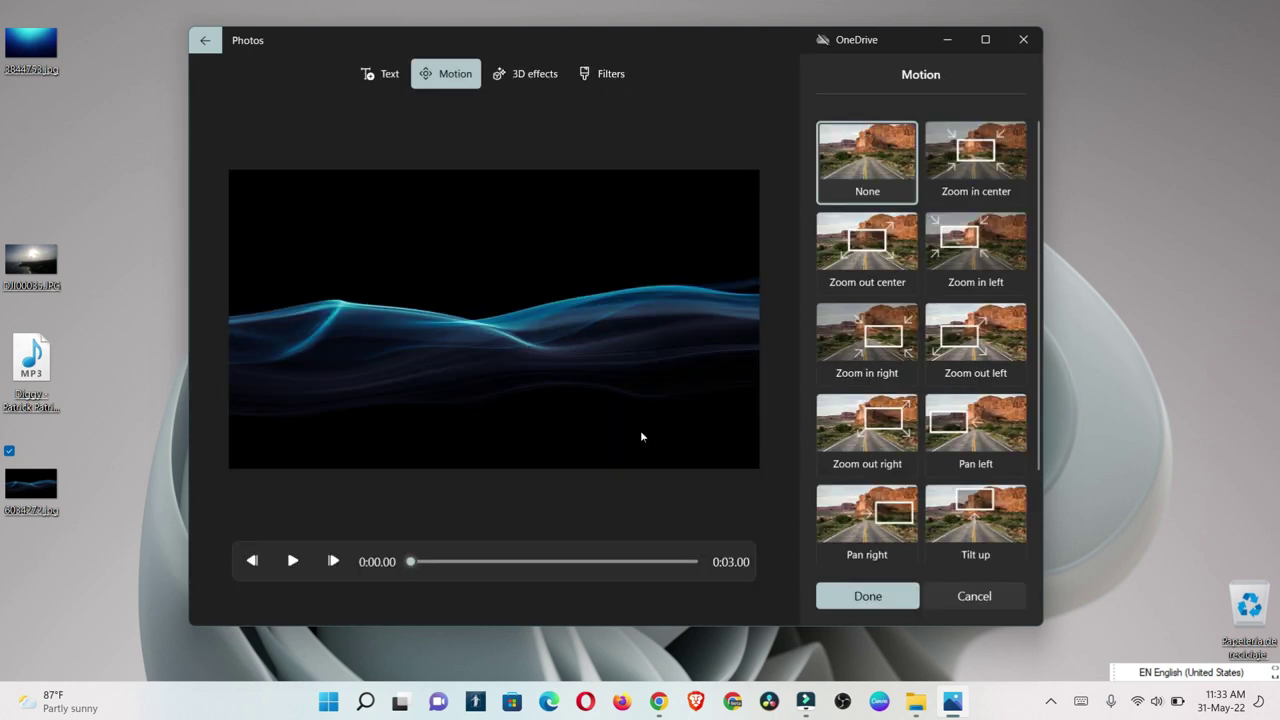
left_click(887, 270)
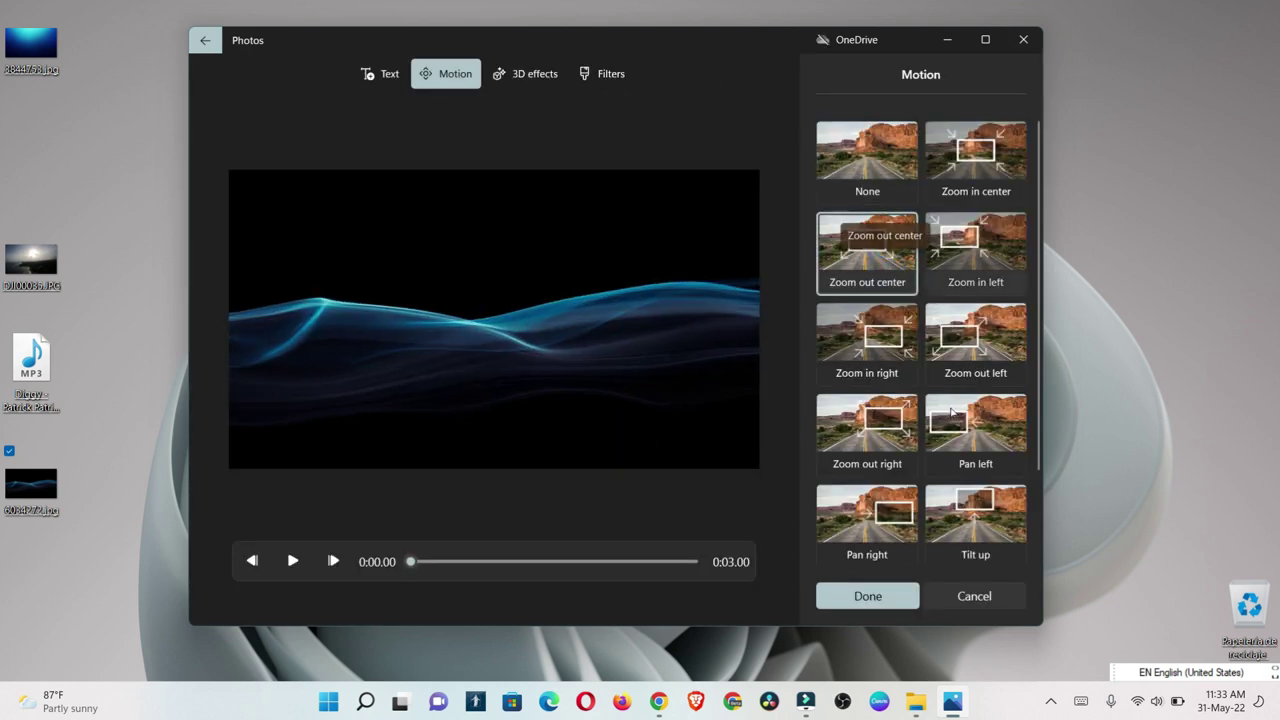
left_click(867, 595)
Look through the built-in background music tracks and leave without choosing one
left_click(328, 547)
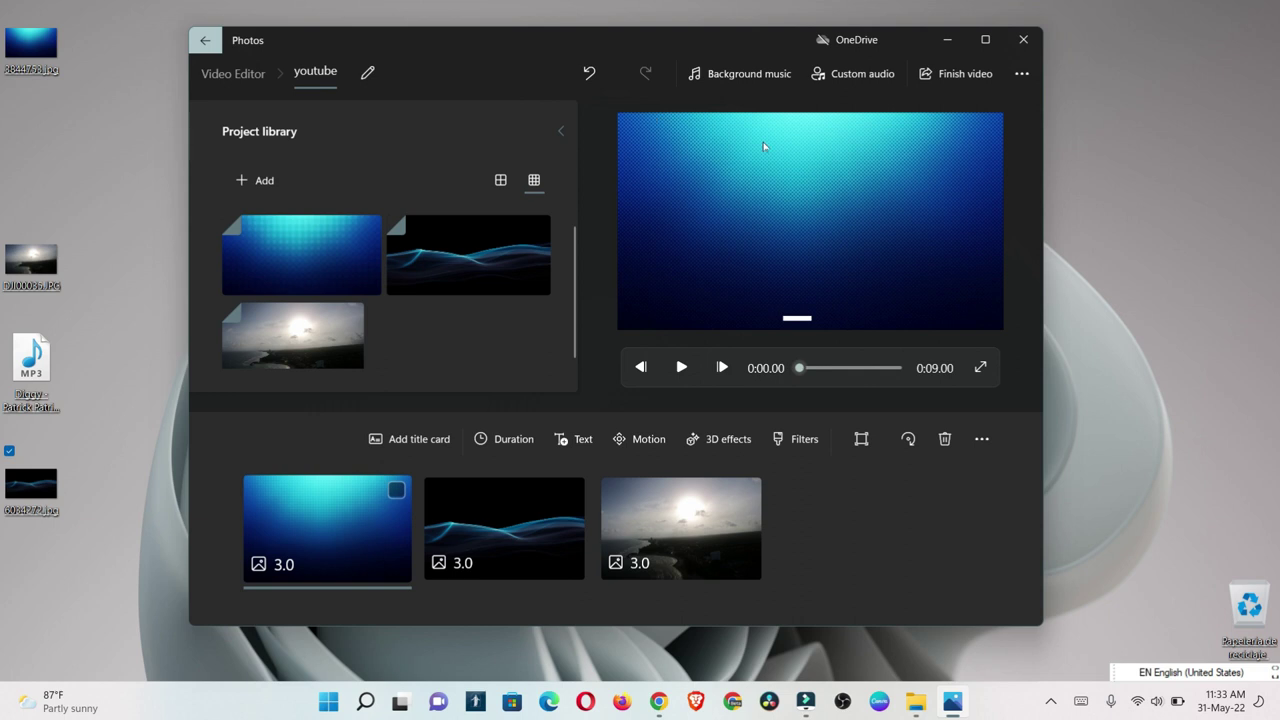
left_click(717, 80)
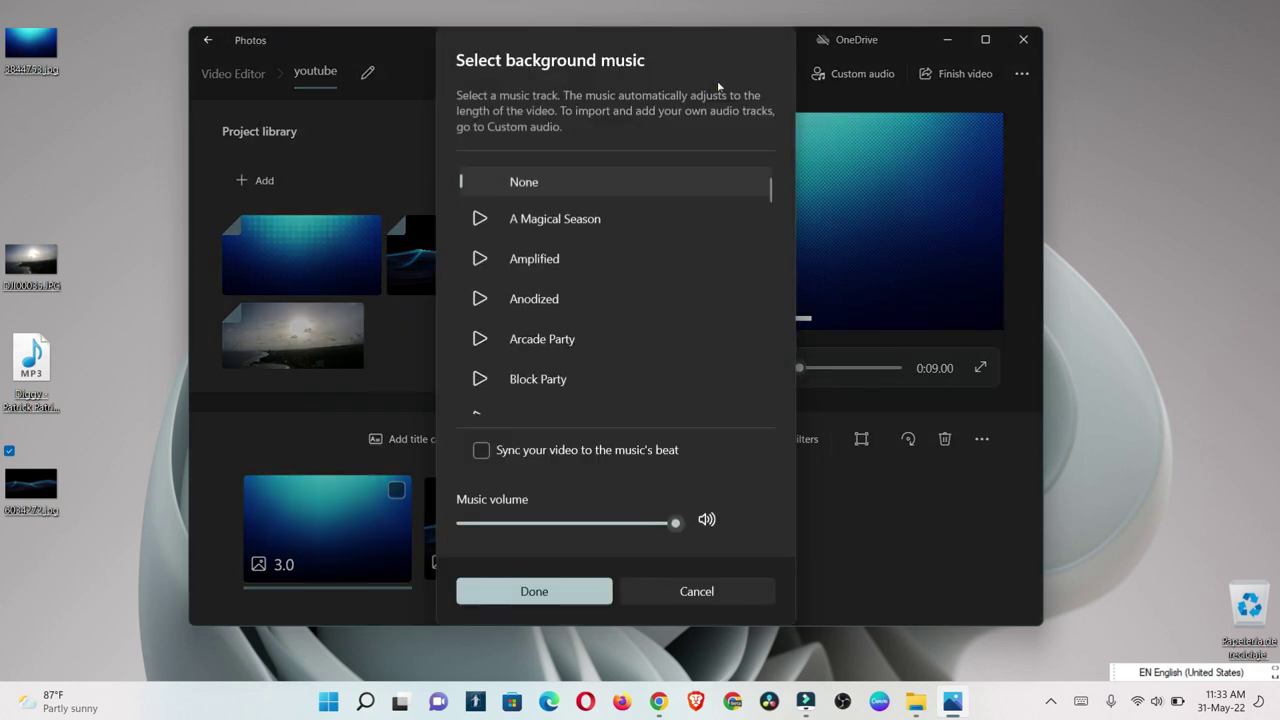
scroll(643, 290, "down", 8)
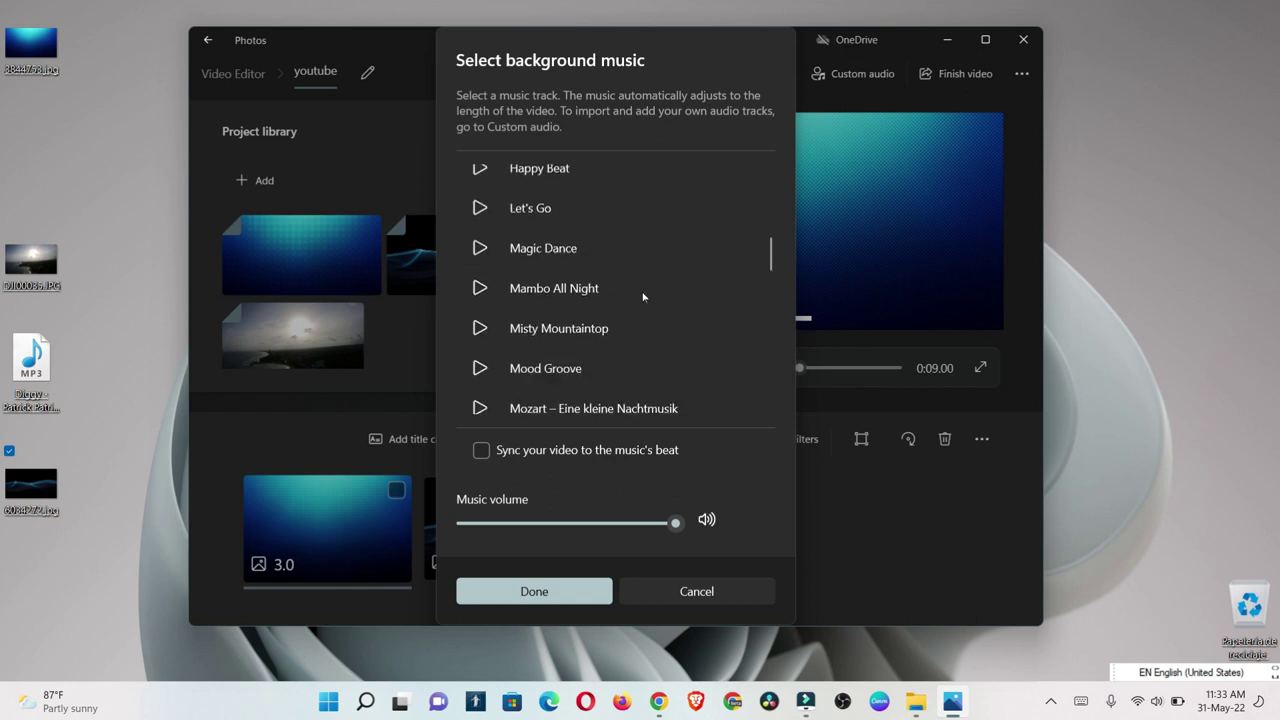
left_click(677, 604)
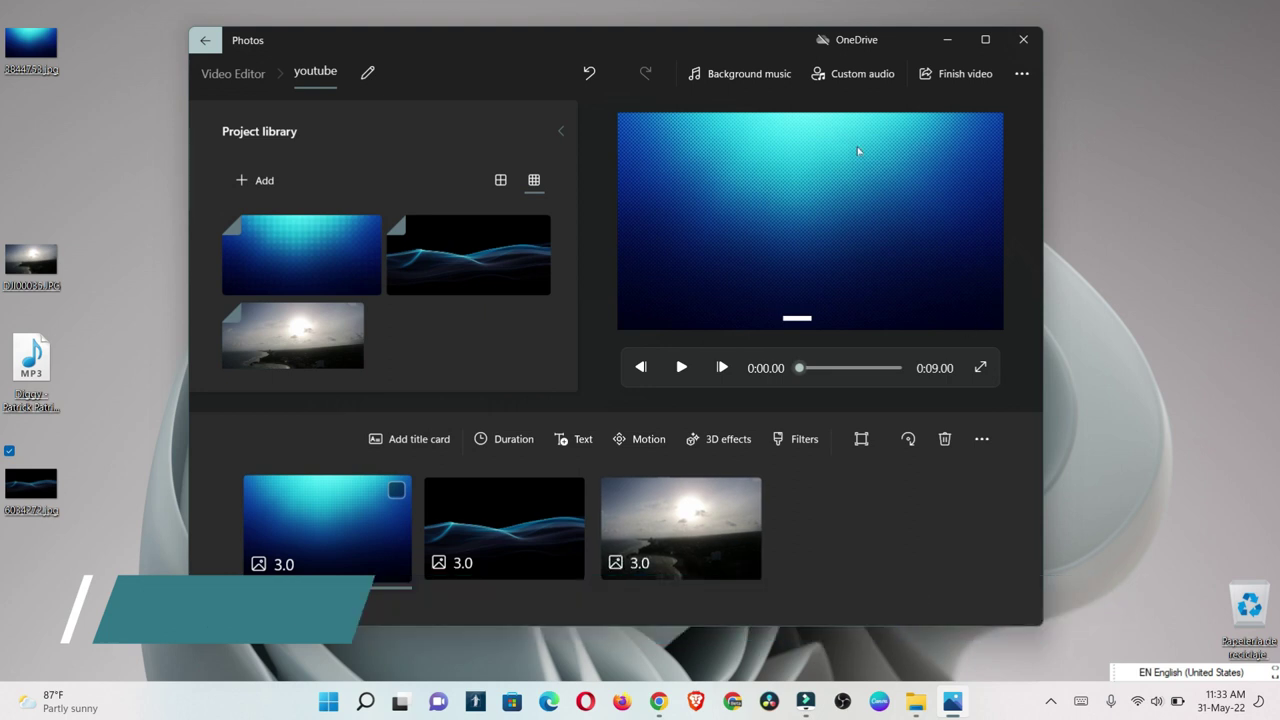
Add the Diggy MP3 from the Desktop as custom audio, preview it with the video, and apply it
left_click(867, 76)
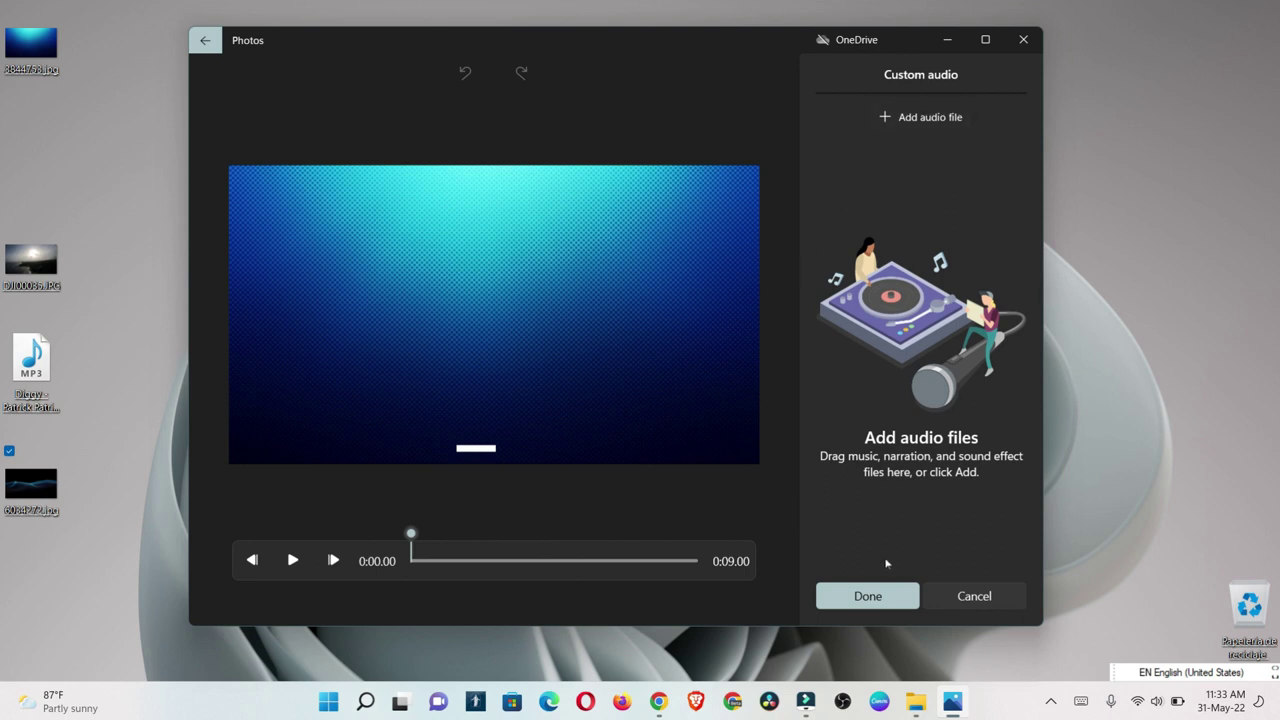
left_click(900, 118)
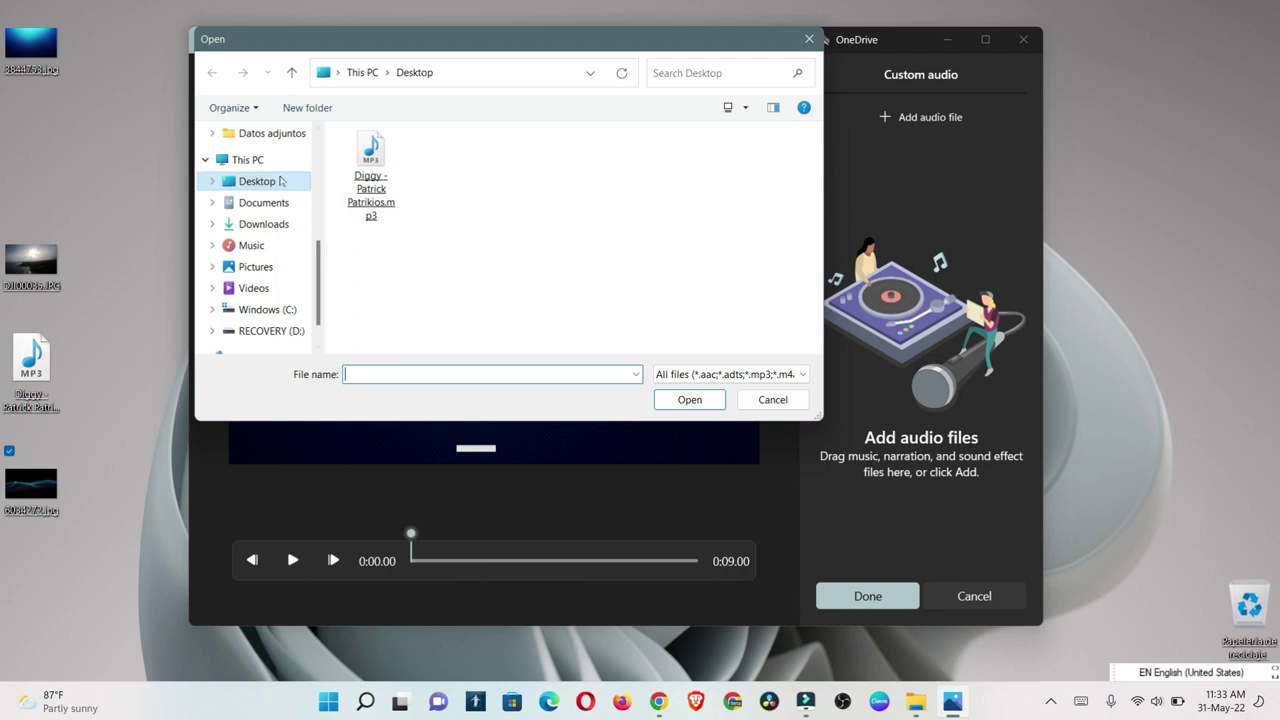
double_click(417, 201)
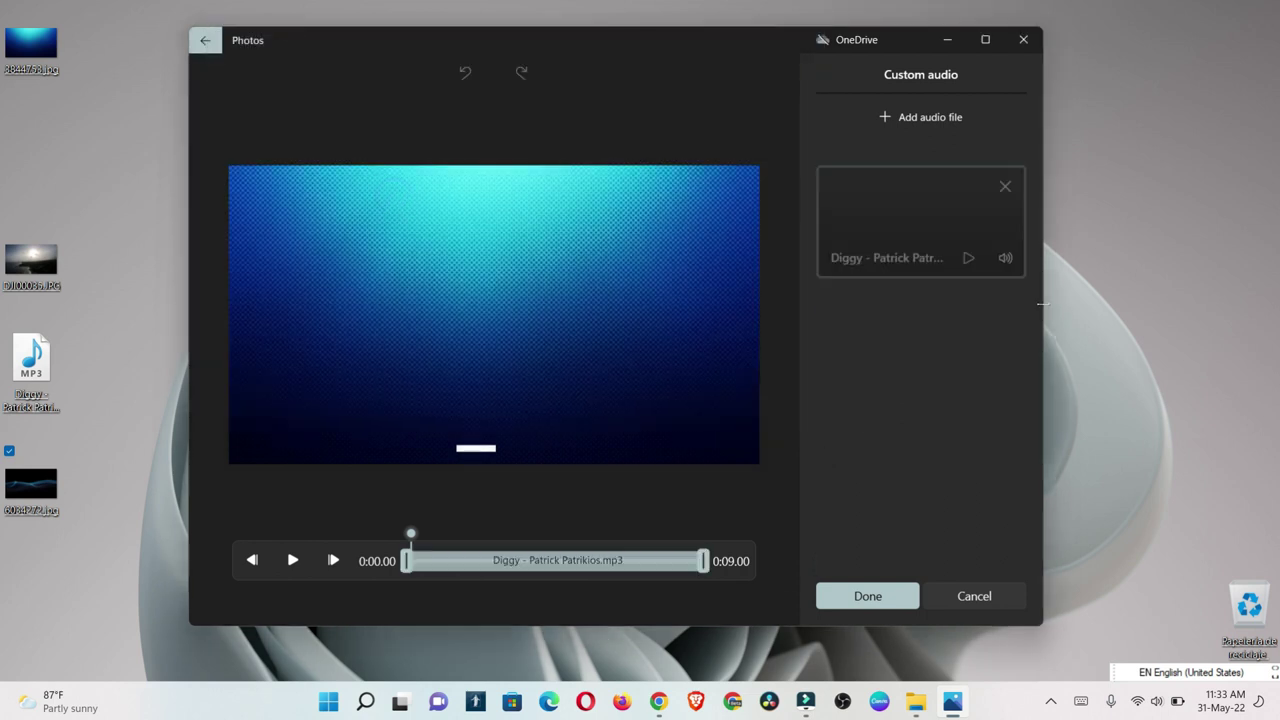
left_click(310, 562)
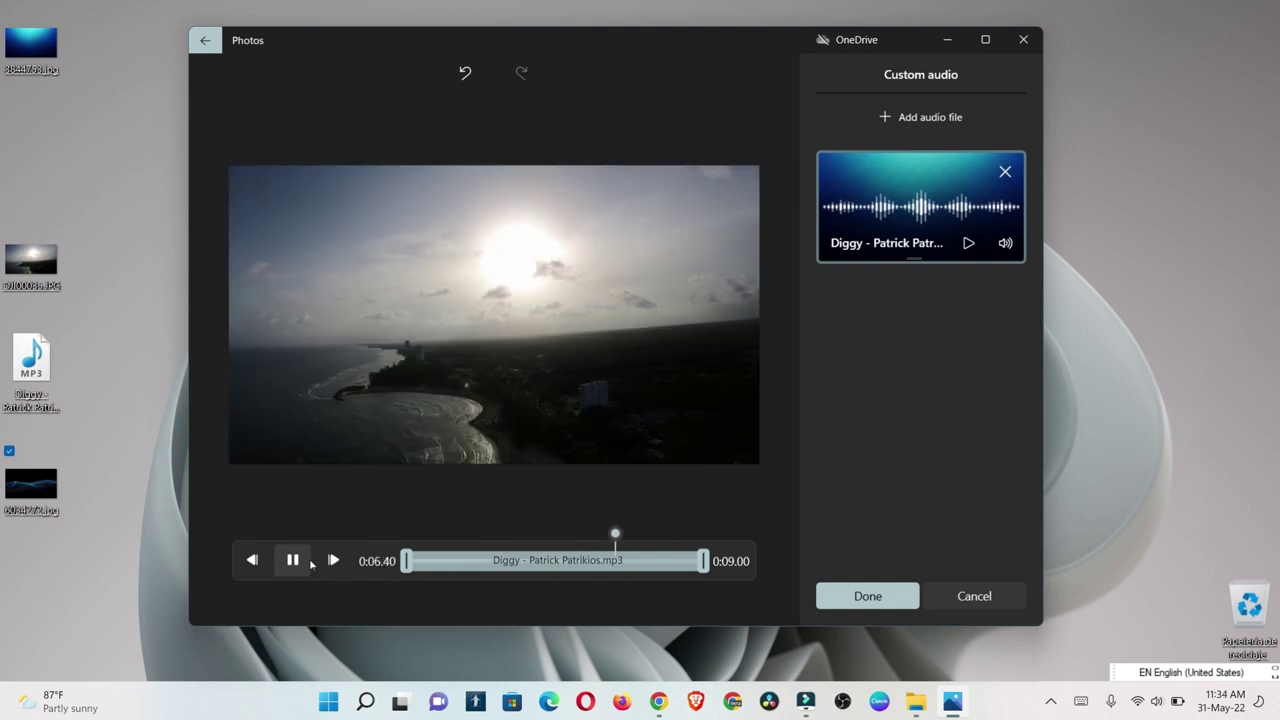
left_click(868, 605)
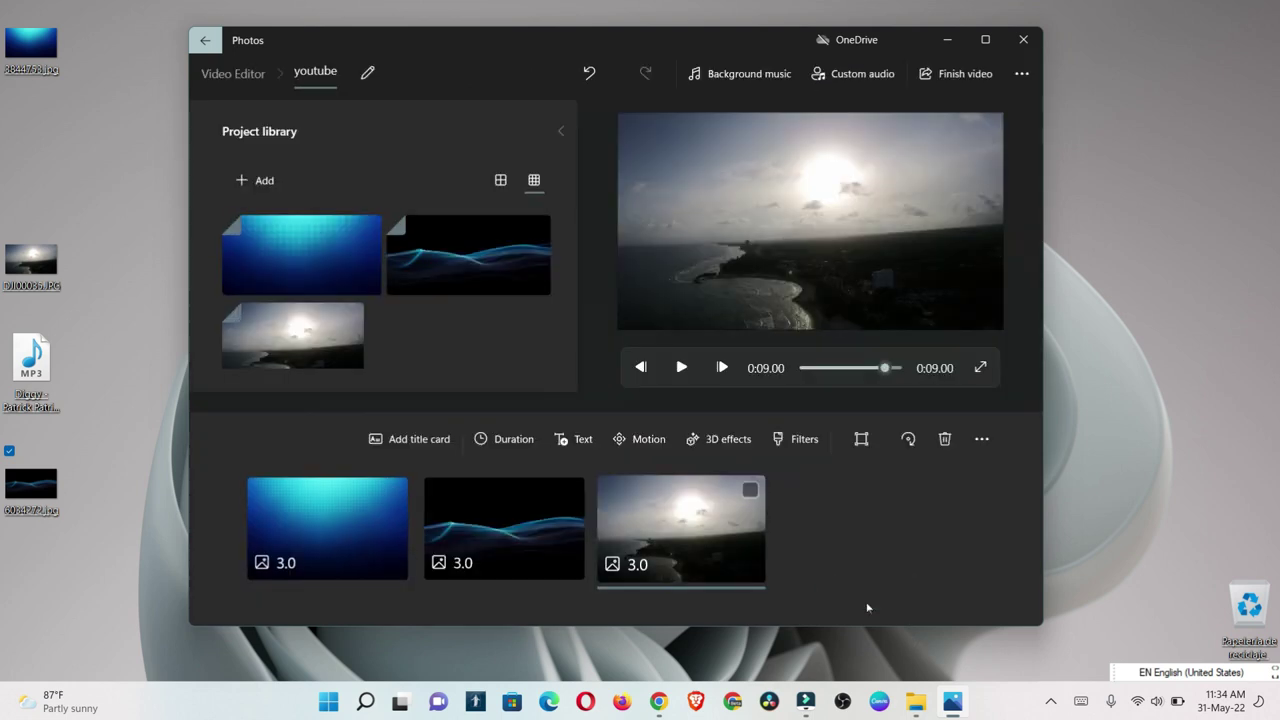
Preview the finished storyboard with the system volume raised, and return the playhead to the start
left_click(683, 367)
left_click(683, 367)
key("XF86AudioRaiseVolume")
key("XF86AudioRaiseVolume")
key("XF86AudioRaiseVolume")
left_click_drag(885, 374, 772, 378)
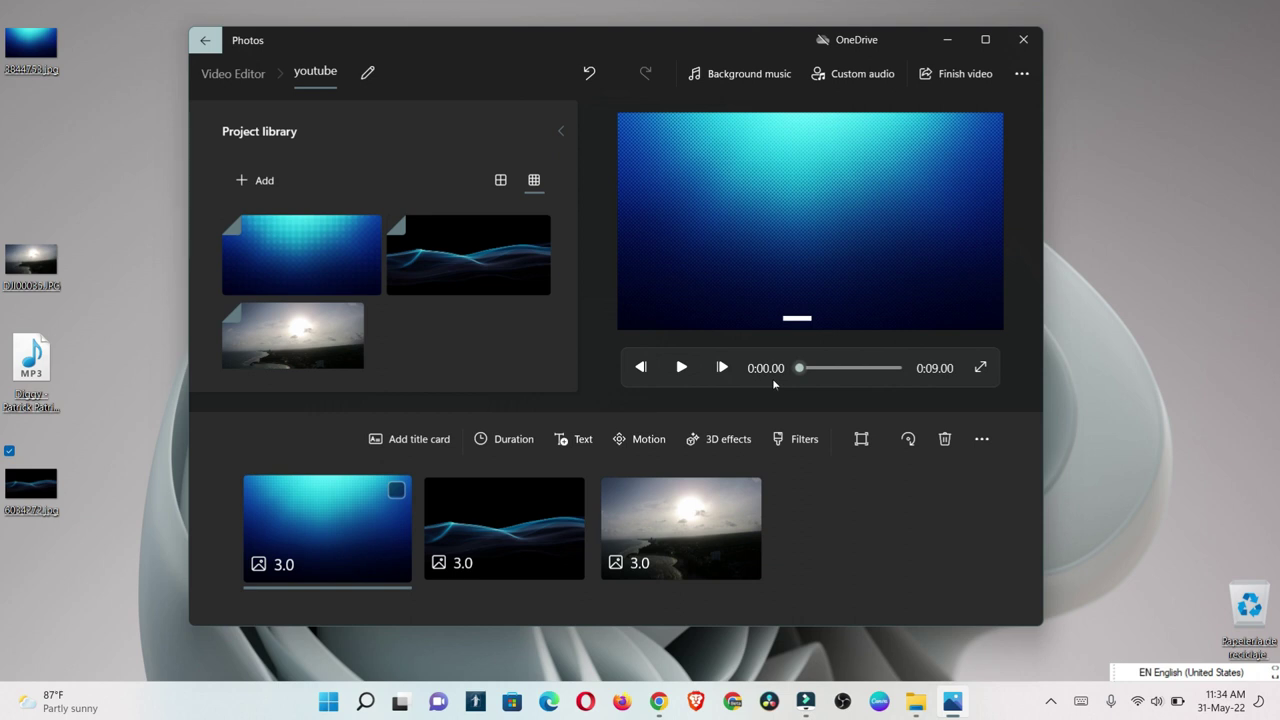
Add a title card before the first storyboard clip, select it and delete it
left_click(411, 453)
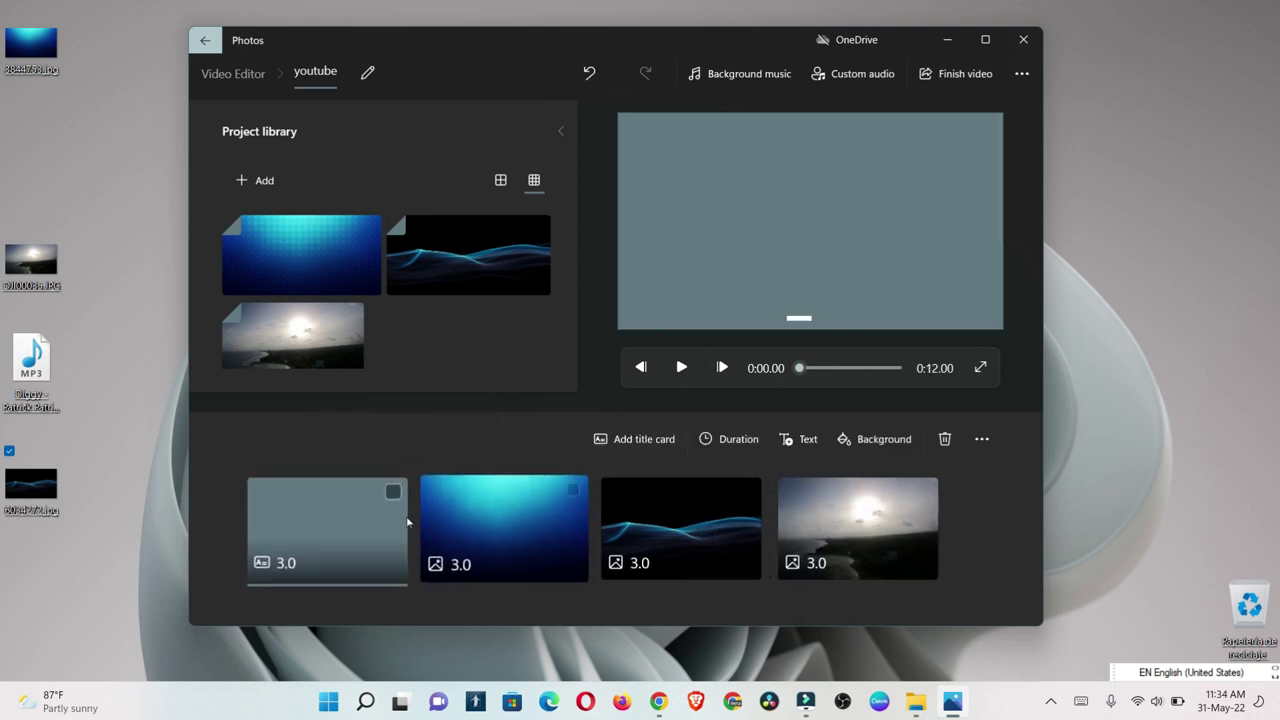
left_click(896, 155)
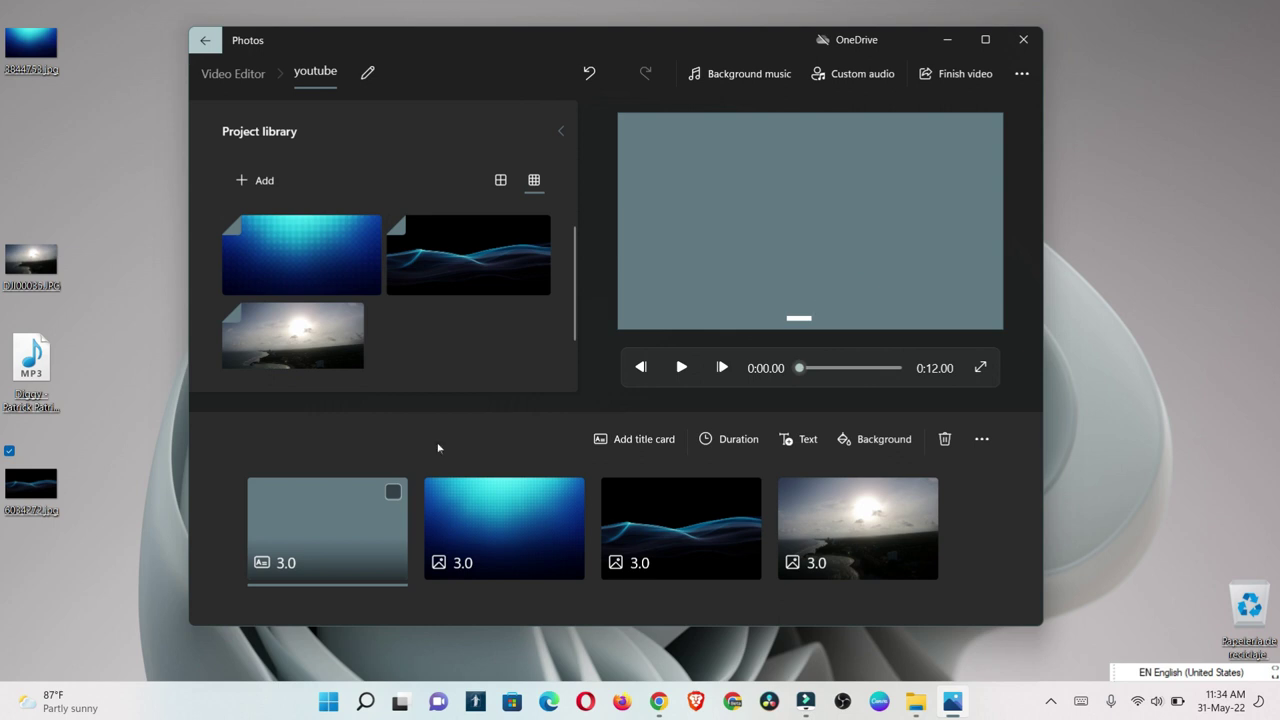
left_click(393, 495)
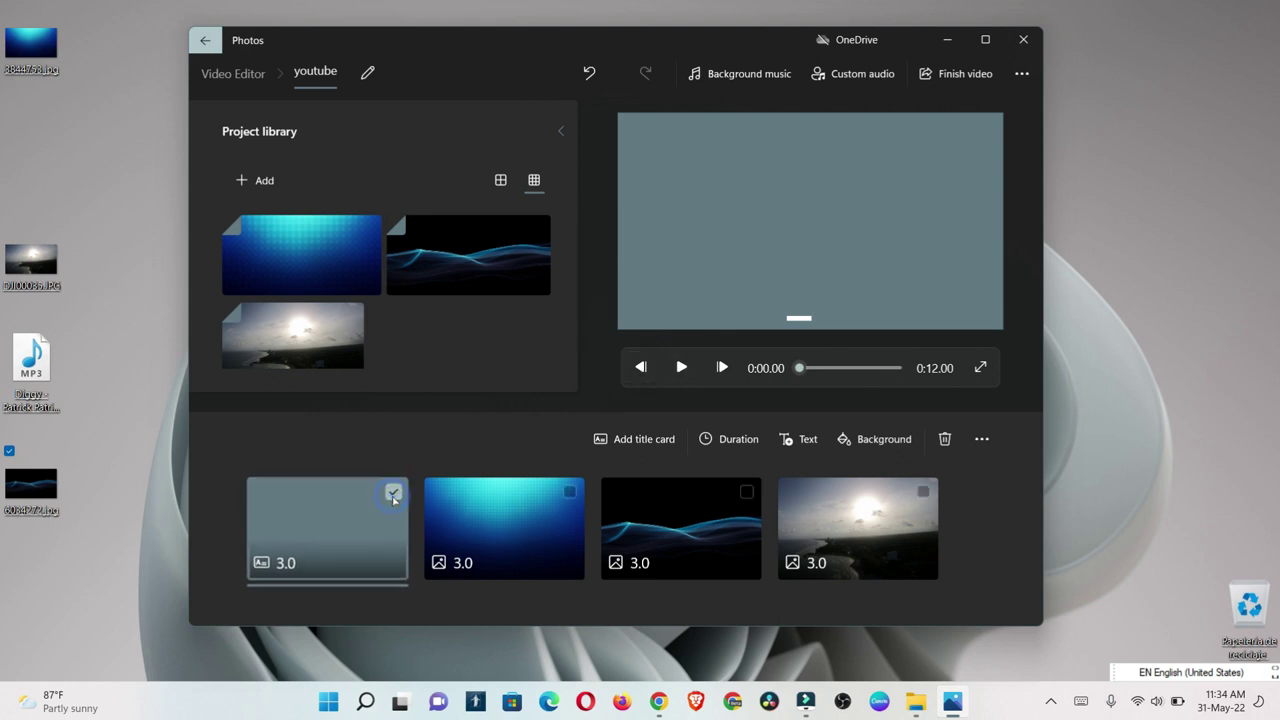
left_click(945, 443)
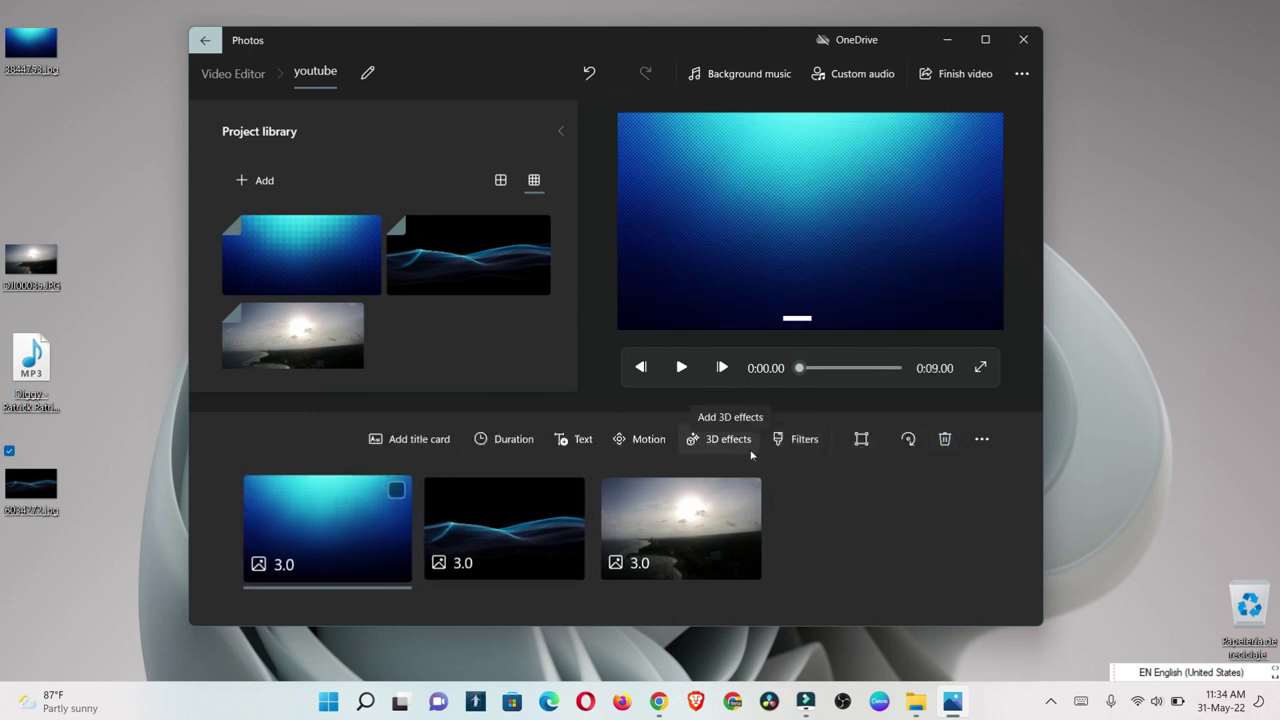
Add the Birthday balloons 3D effect to the first storyboard clip, preview it and apply it
left_click(748, 449)
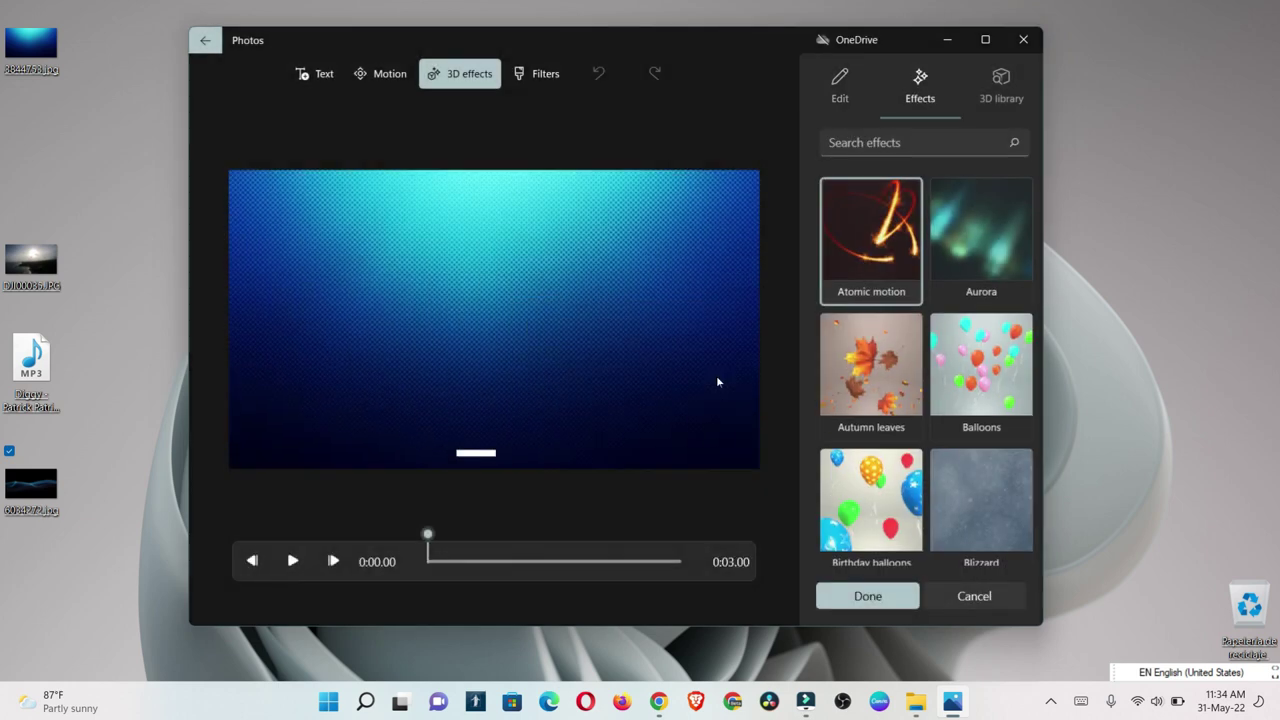
left_click(890, 508)
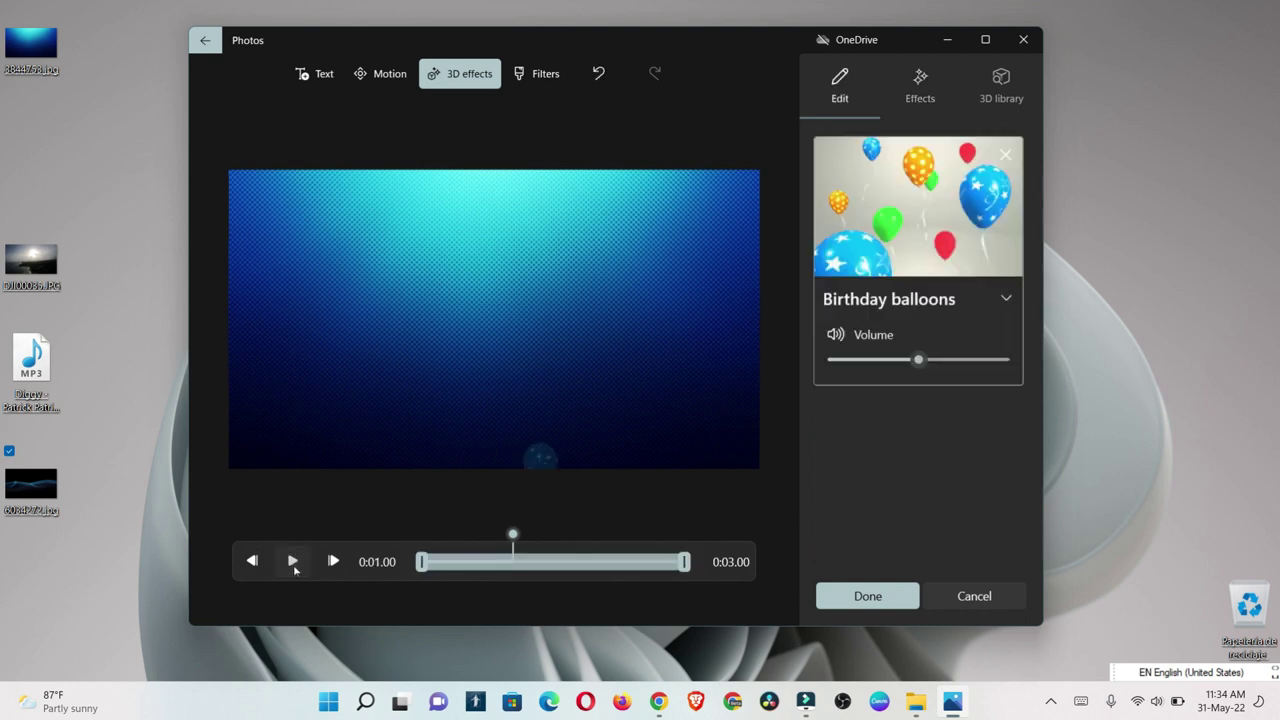
left_click(293, 562)
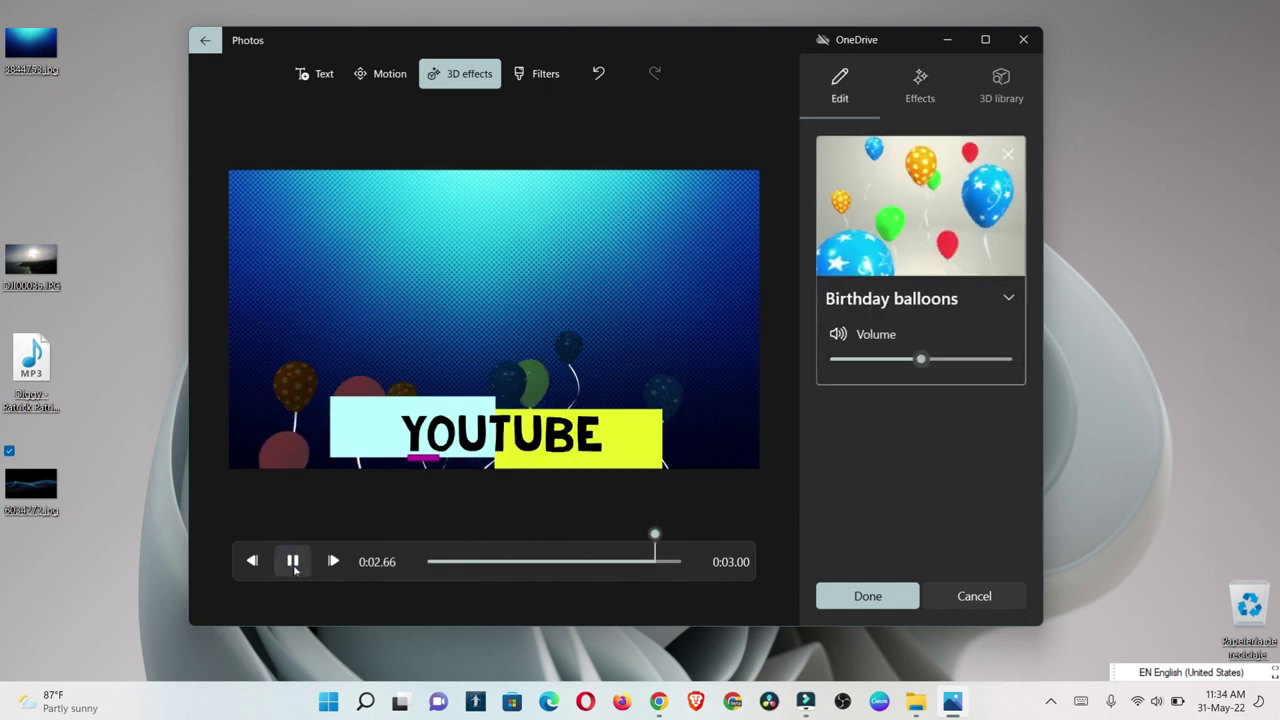
left_click(293, 562)
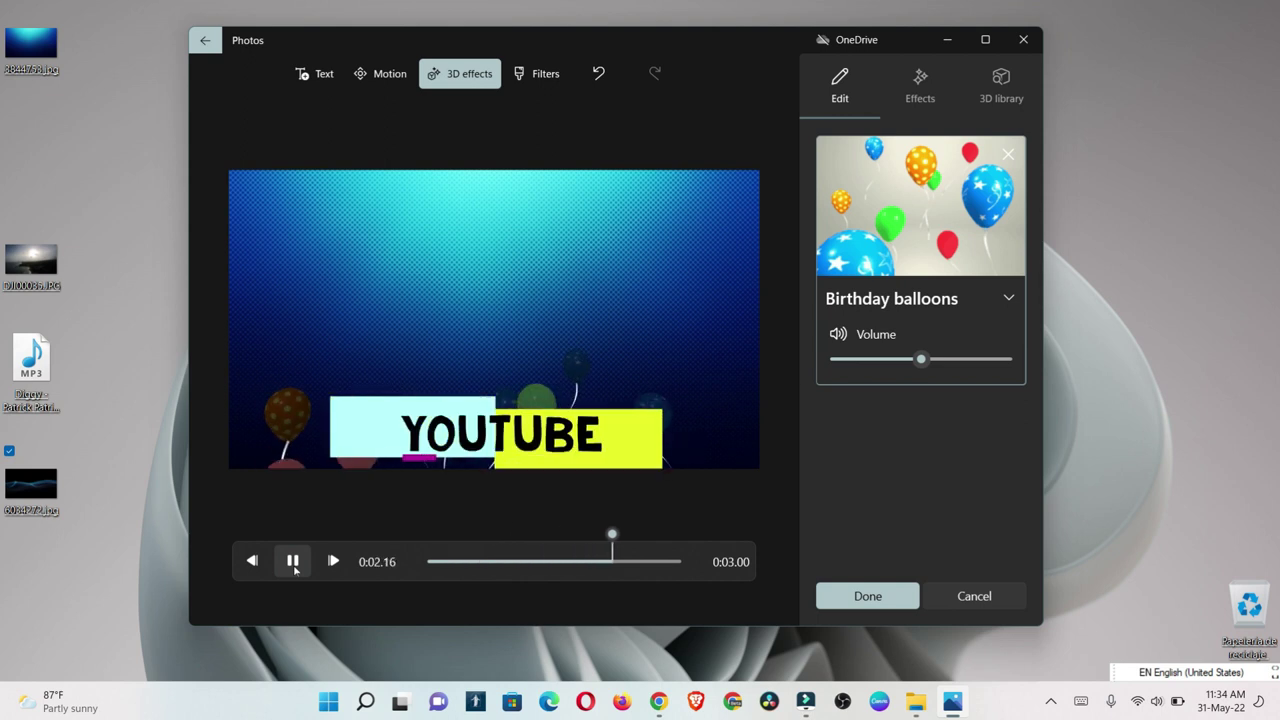
left_click(885, 600)
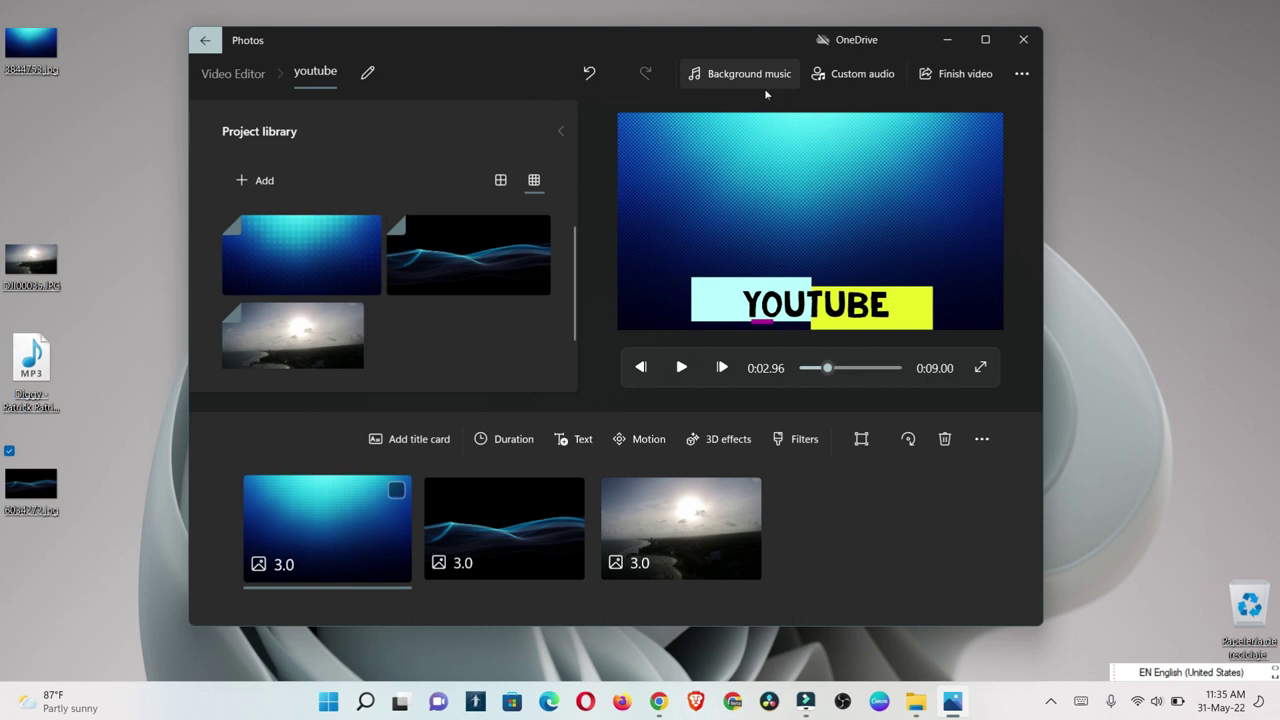
Export the finished video in High 1080p quality to the Desktop as youtube.mp4
left_click(975, 74)
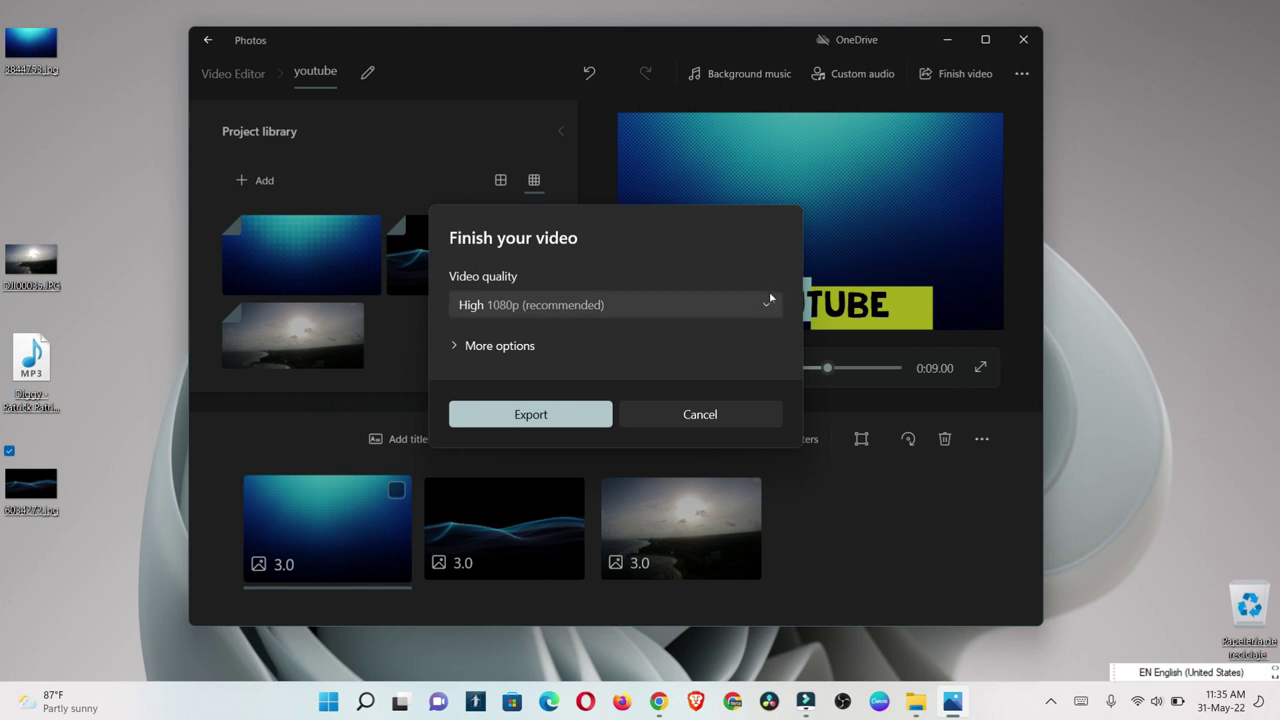
left_click(677, 314)
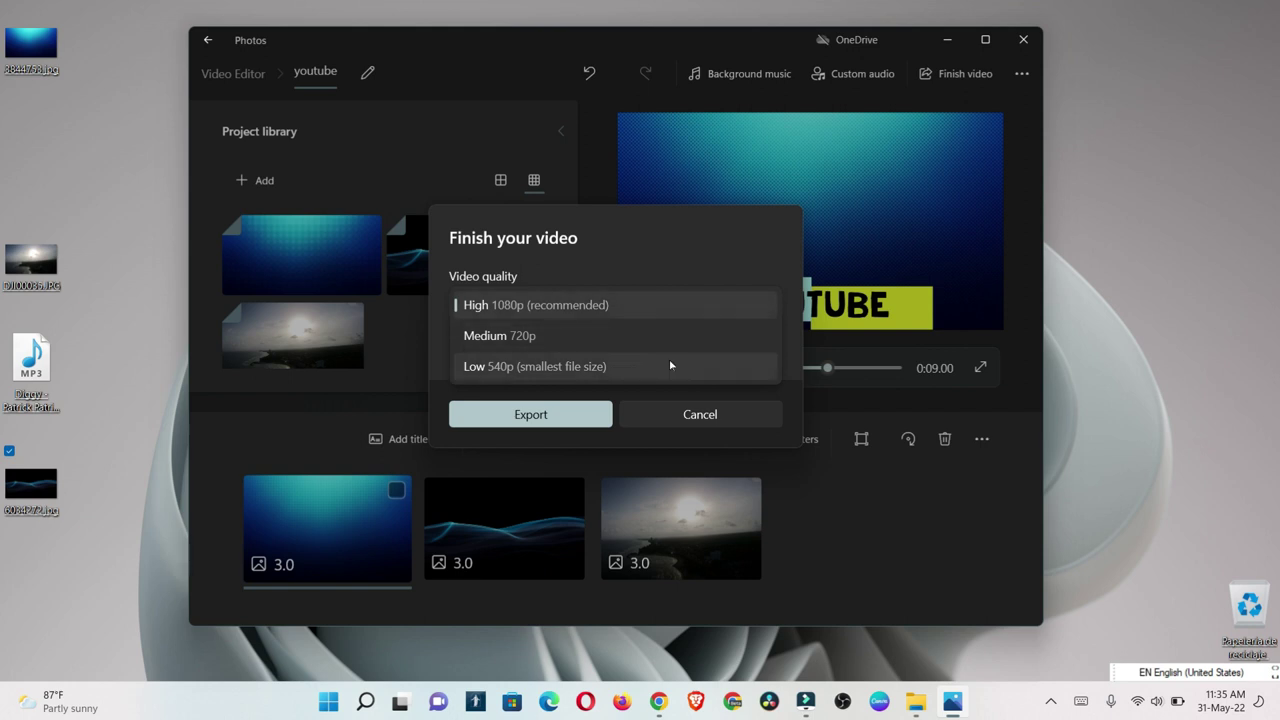
left_click(695, 308)
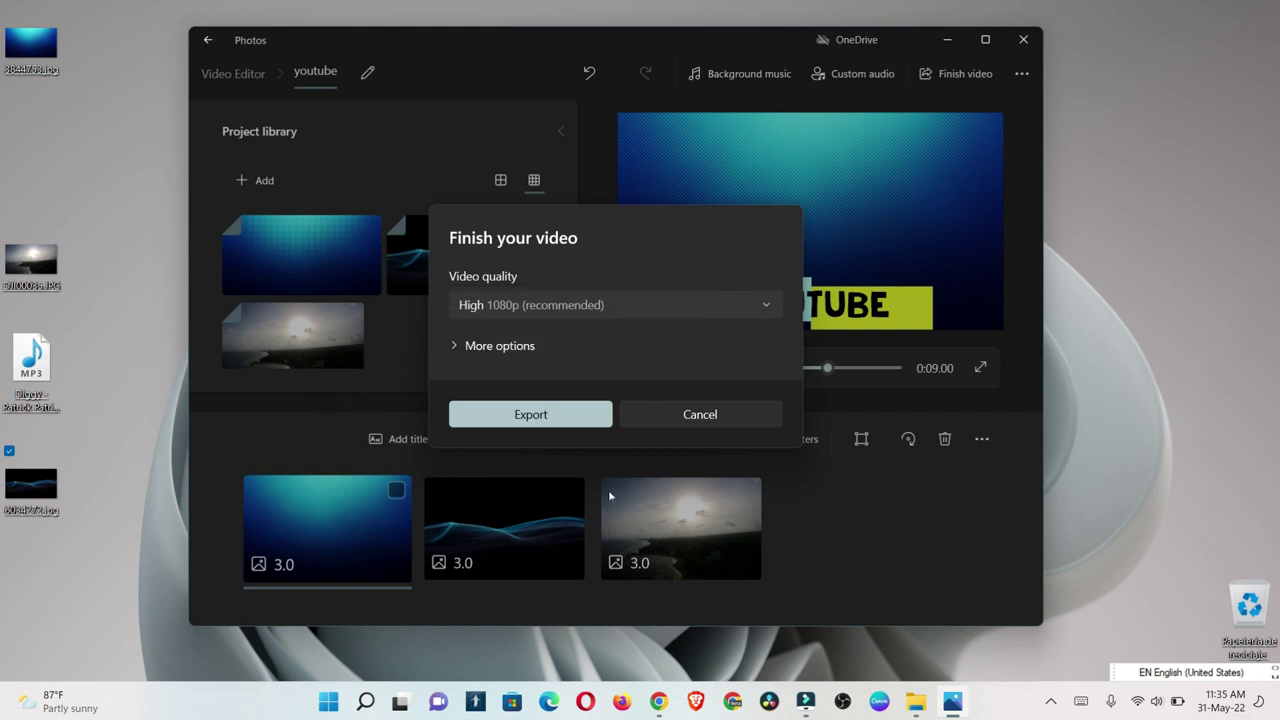
left_click(502, 414)
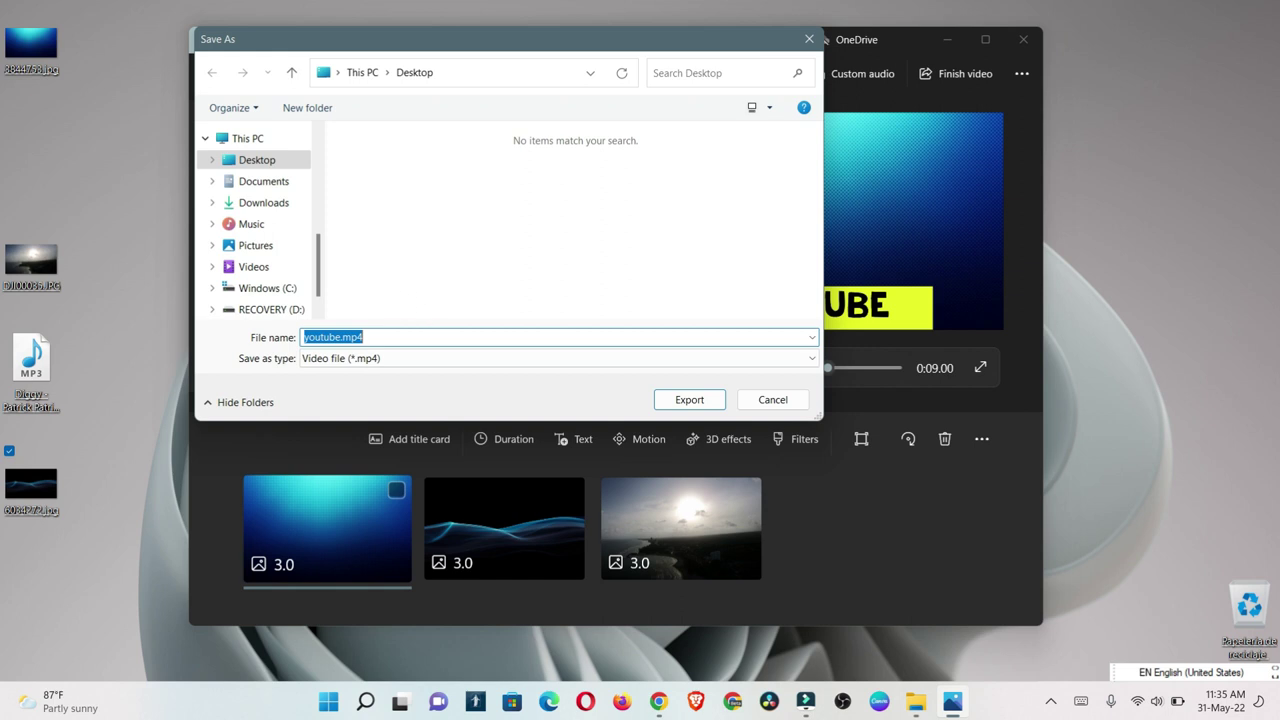
left_click(271, 163)
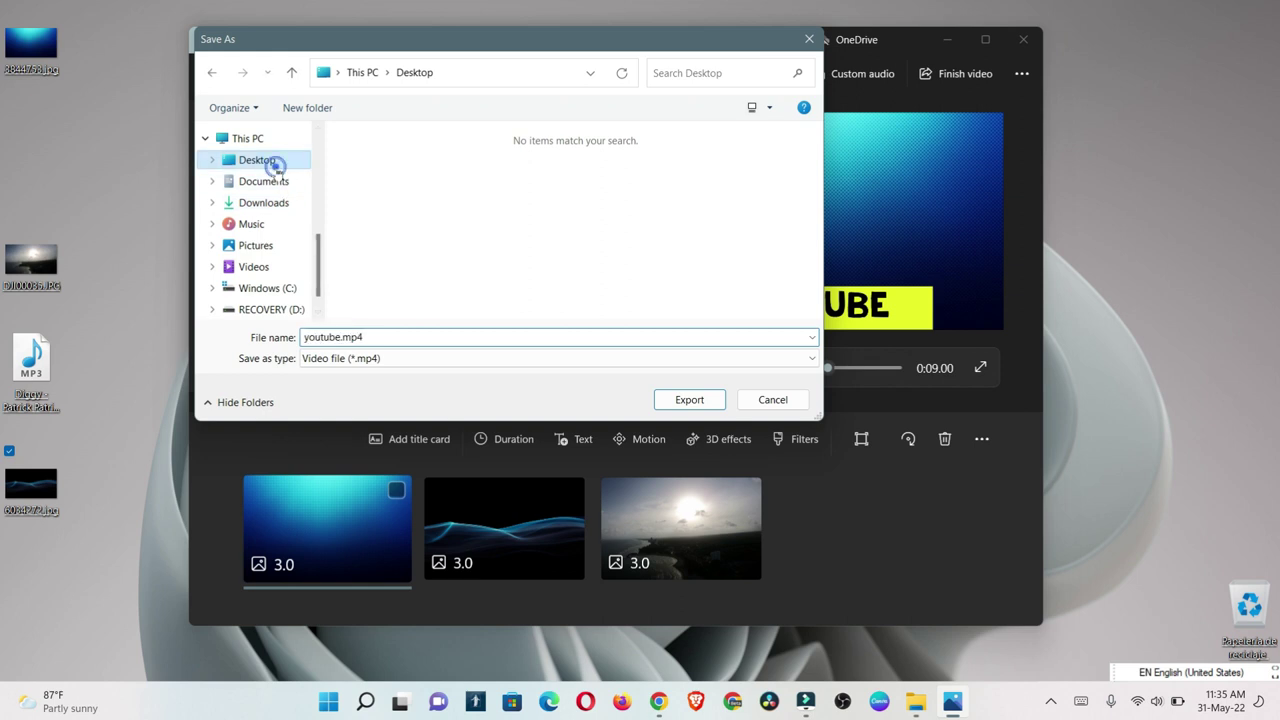
left_click(697, 397)
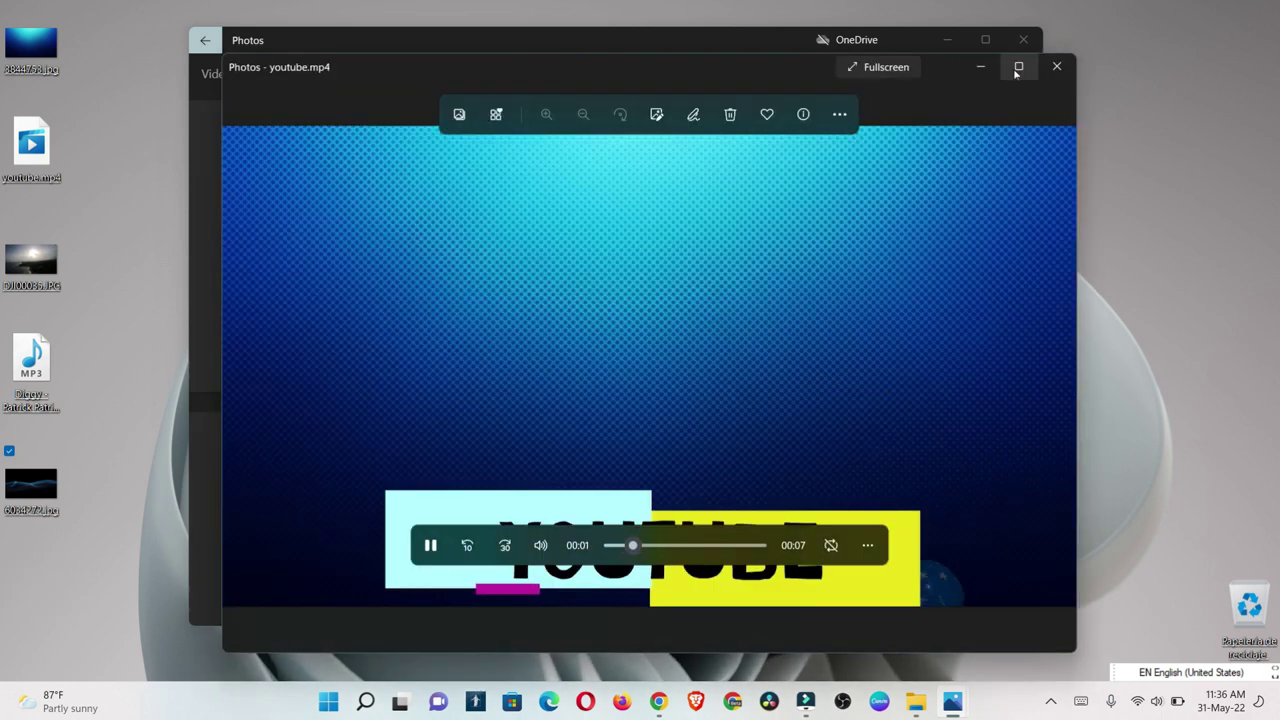
Watch the exported youtube.mp4 in a maximized window, then restore and close the viewer
left_click(1015, 68)
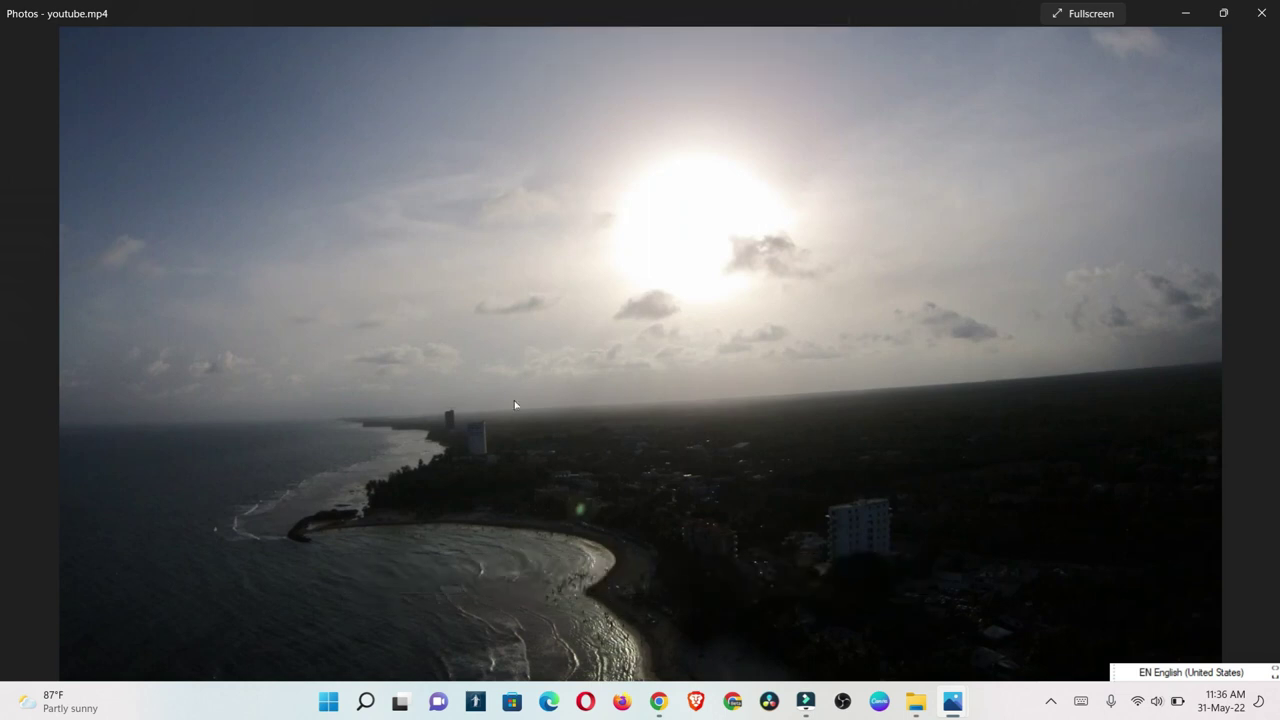
left_click(1223, 13)
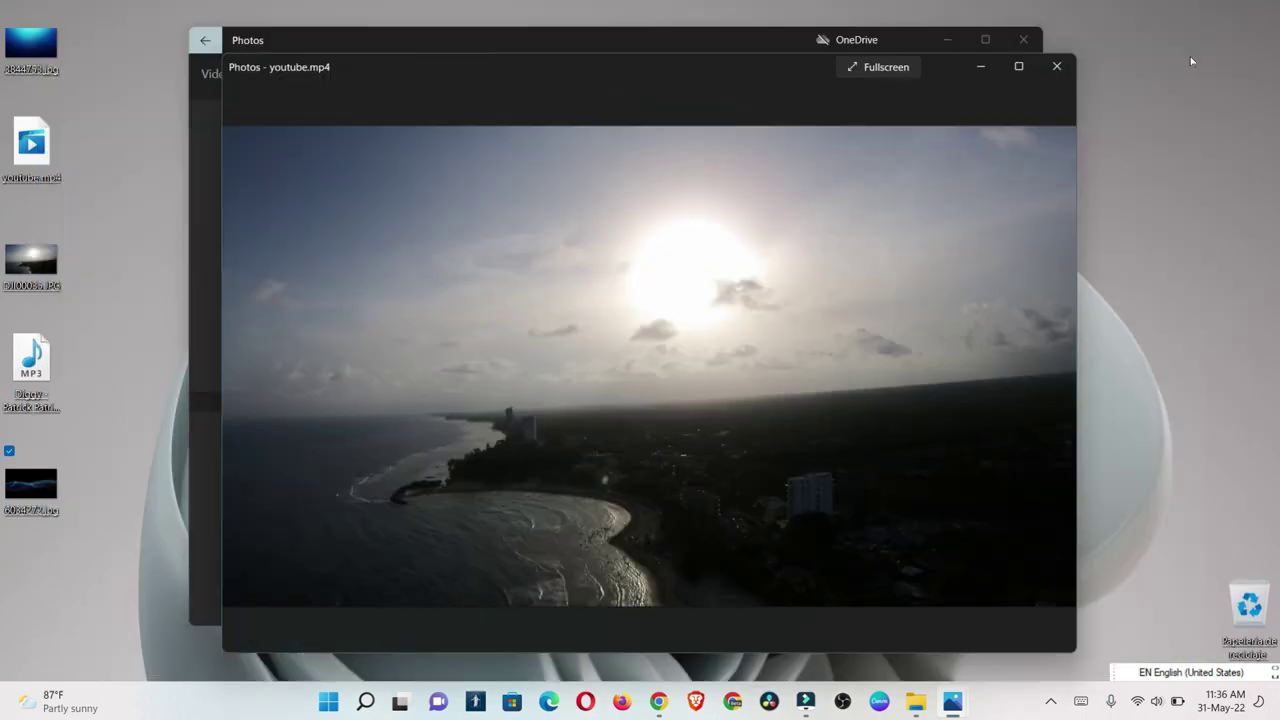
left_click(1056, 66)
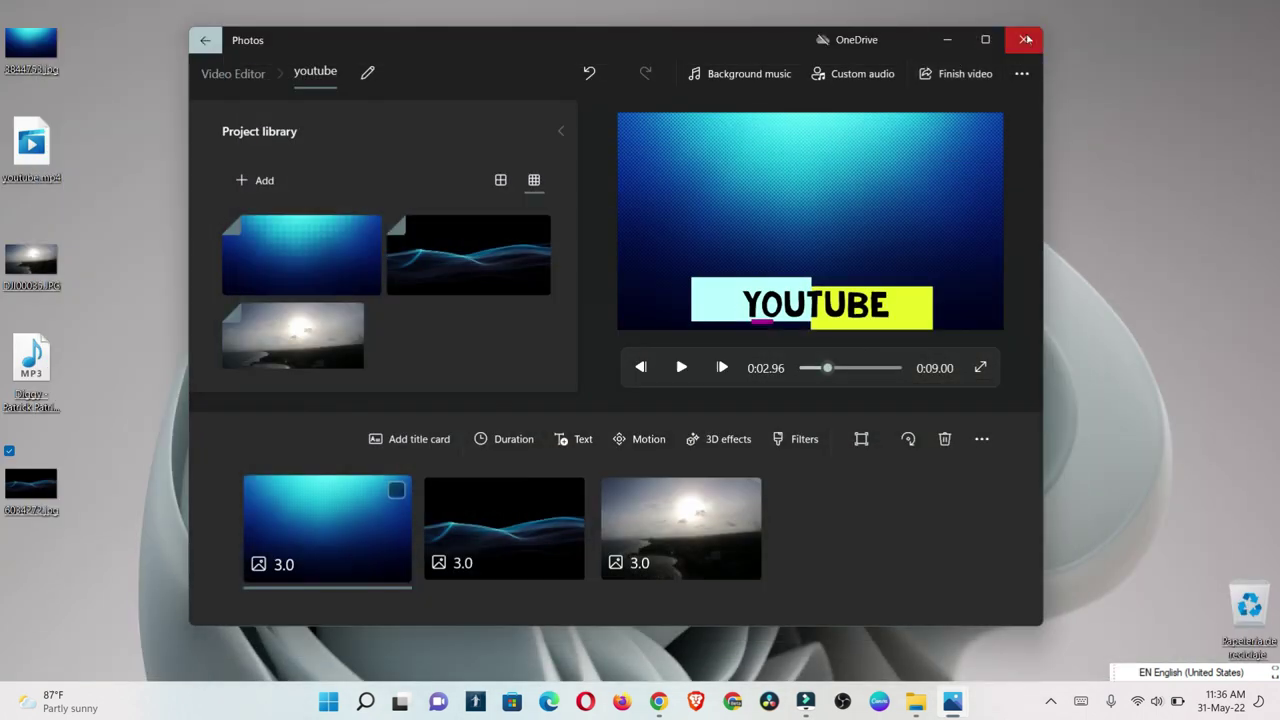
Minimize the video editor and move the youtube.mp4 file to an empty area of the desktop, away from the other files
left_click(945, 39)
left_click_drag(55, 162, 835, 160)
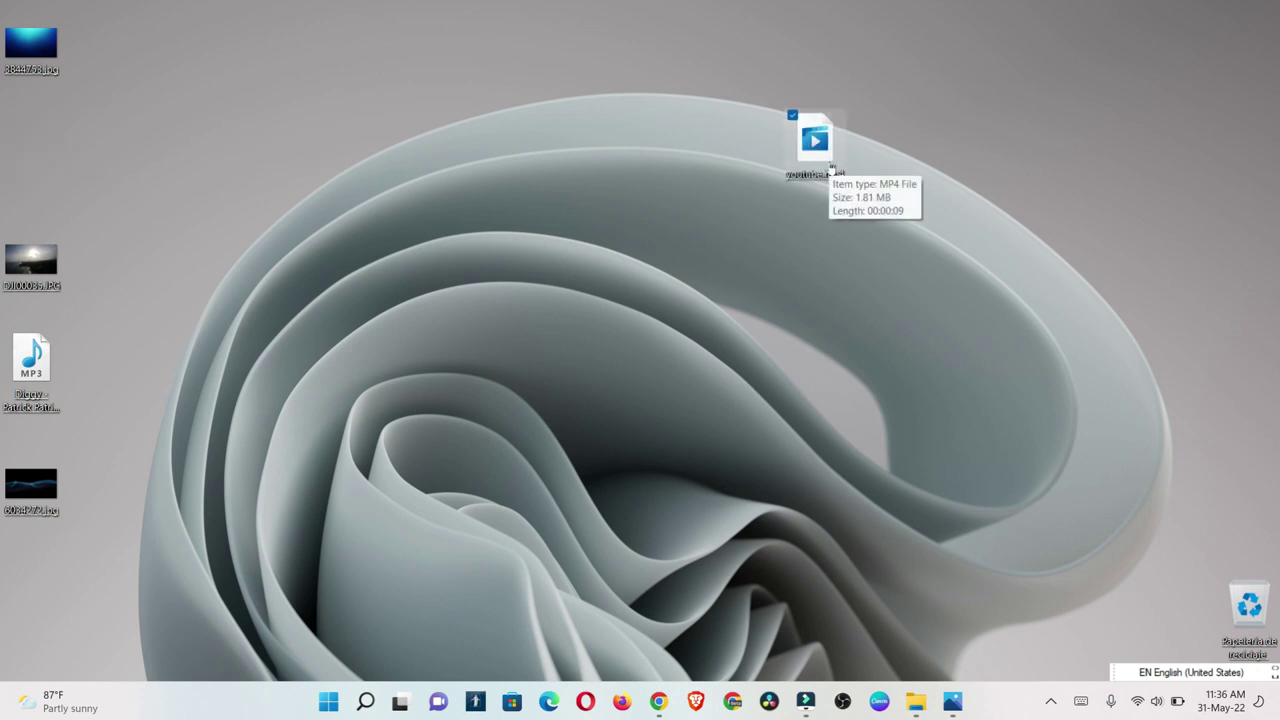
Play youtube.mp4 from the desktop twice, closing the player after each viewing
double_click(804, 172)
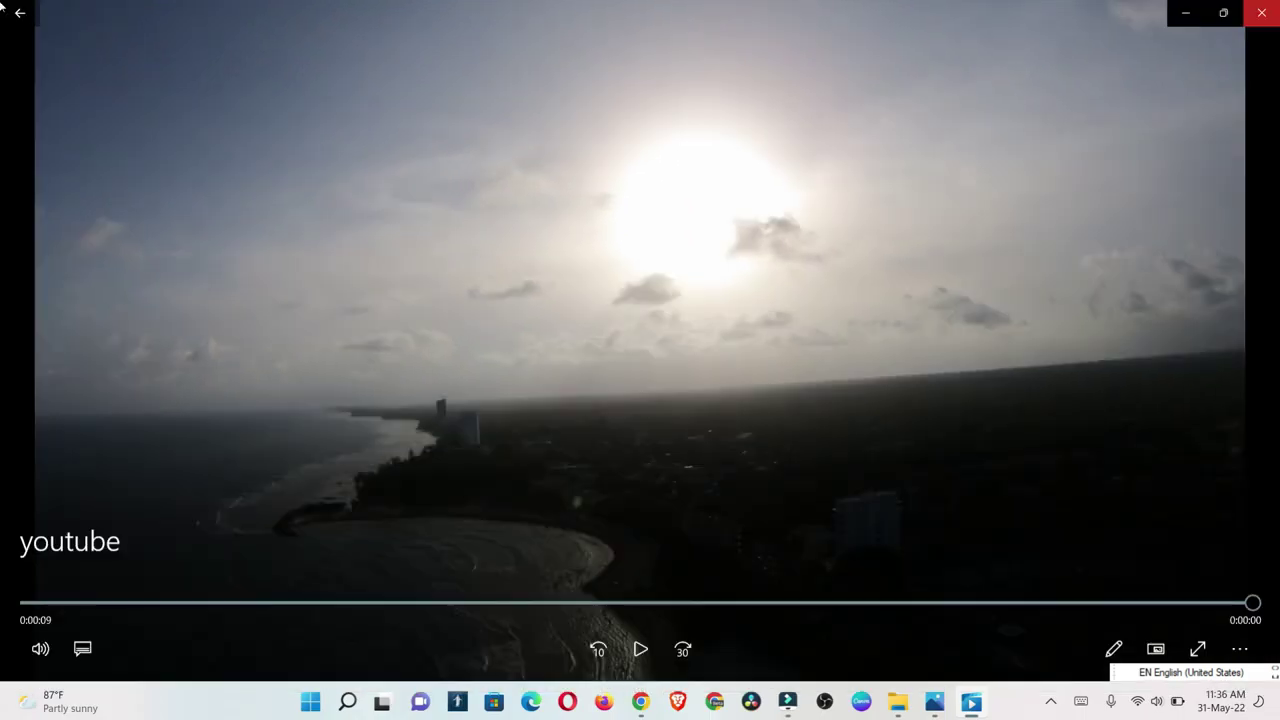
key("alt+F4")
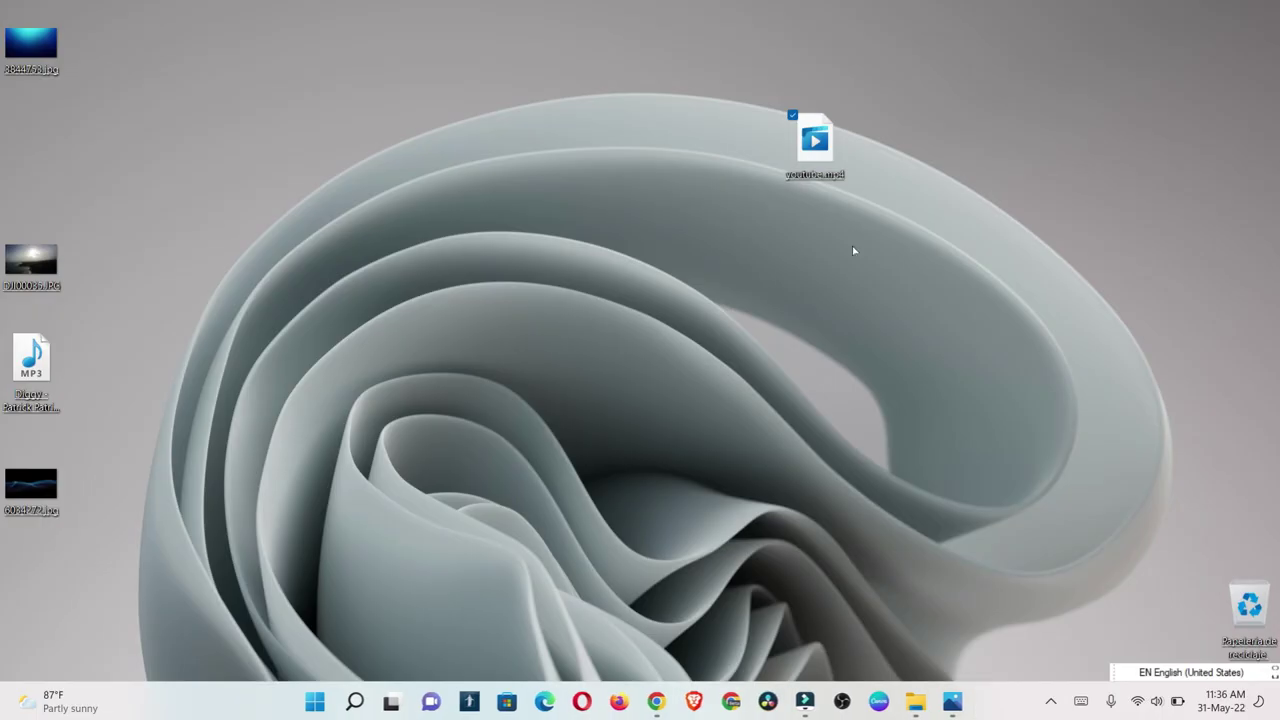
double_click(815, 140)
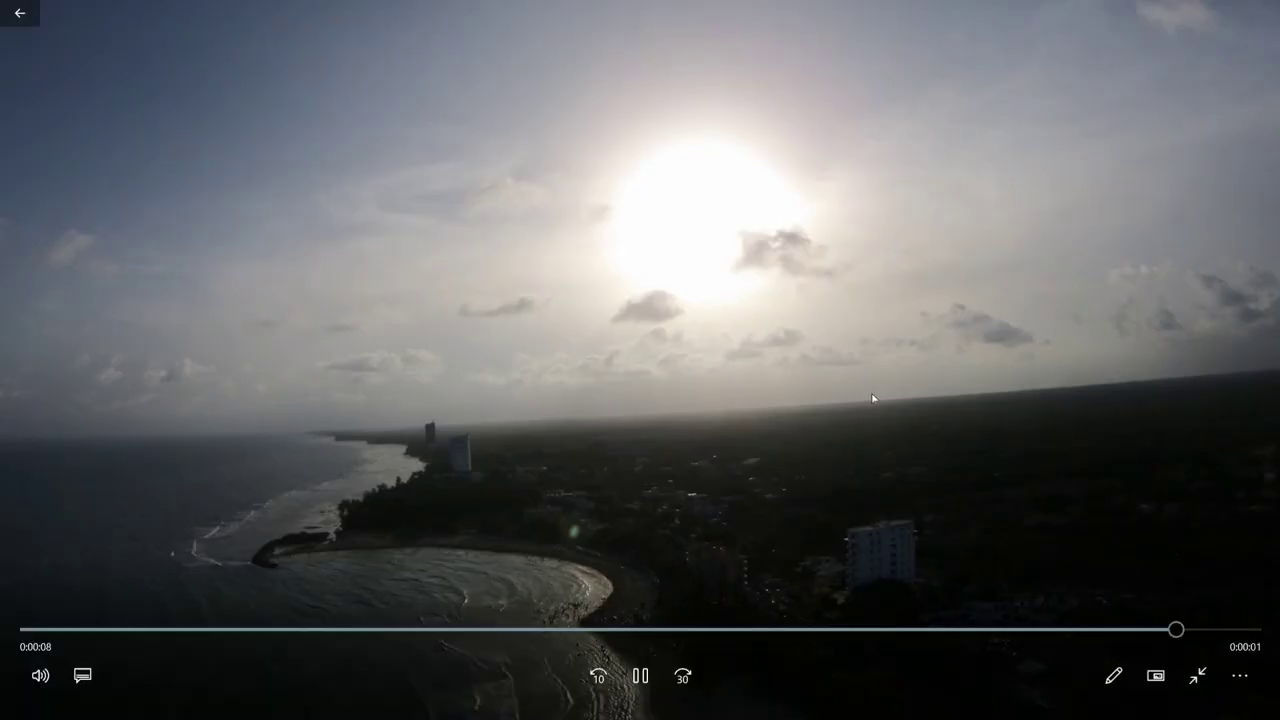
key("alt+F4")
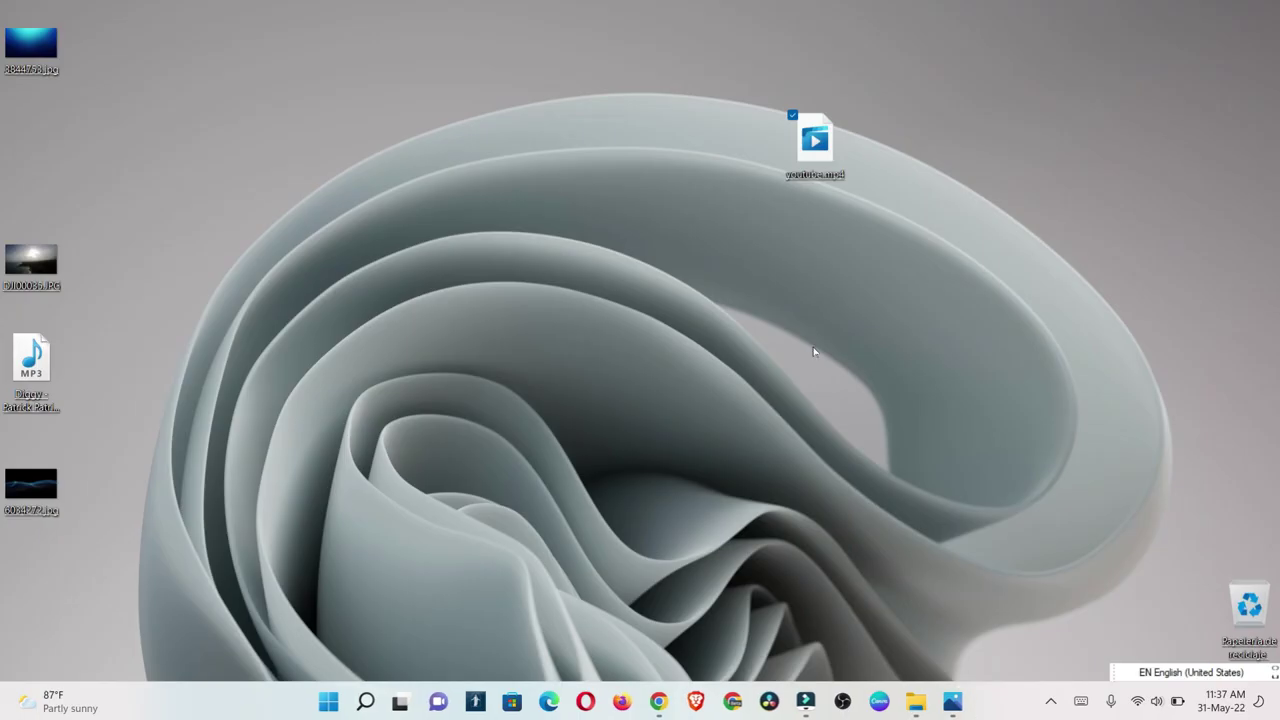